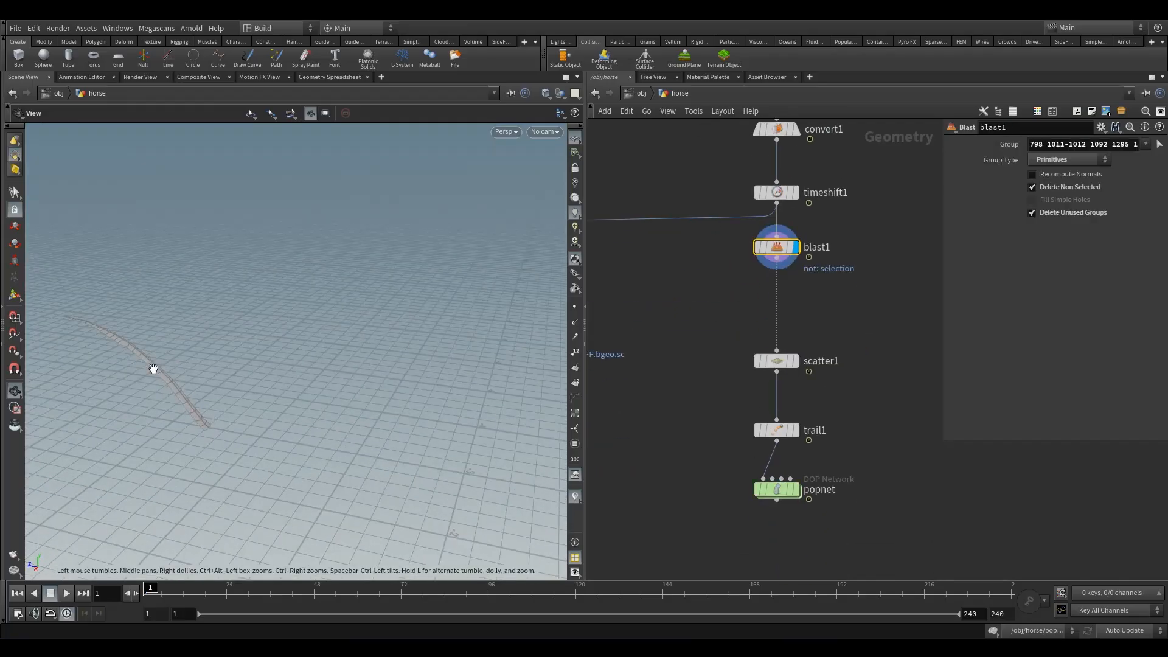
Insert an Attribute Noise node between blast1 and scatter1 and set it as the displayed node.
{"action": "key", "text": "f"}
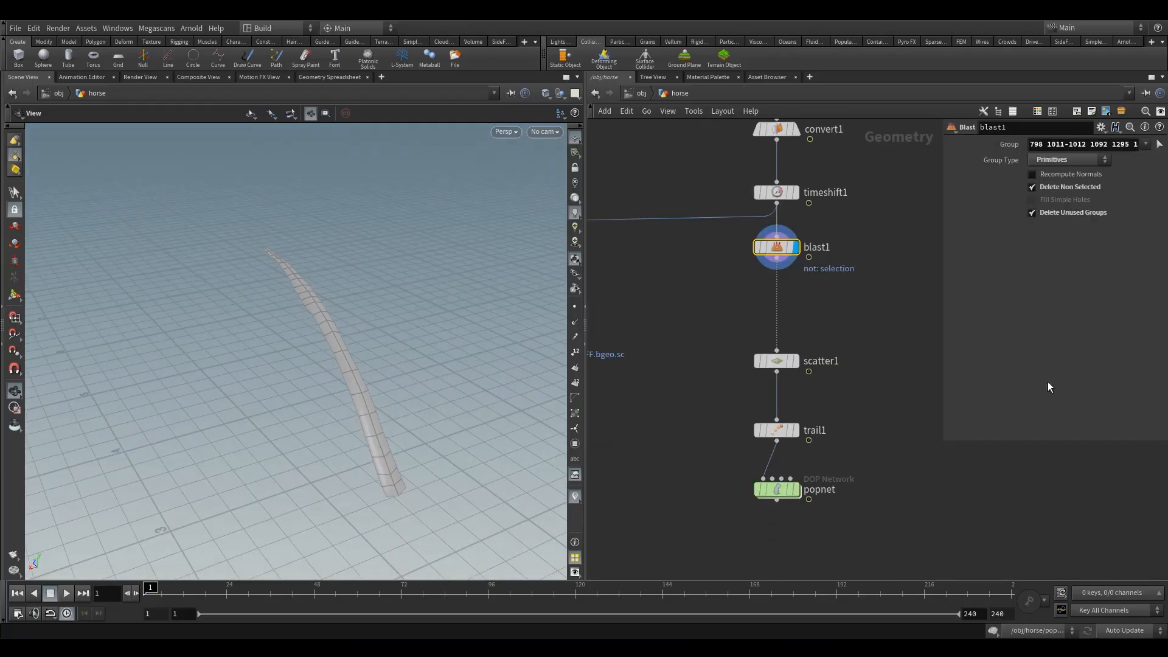
{"action": "middle_click_drag", "start_coordinate": [740, 292], "coordinate": [733, 350]}
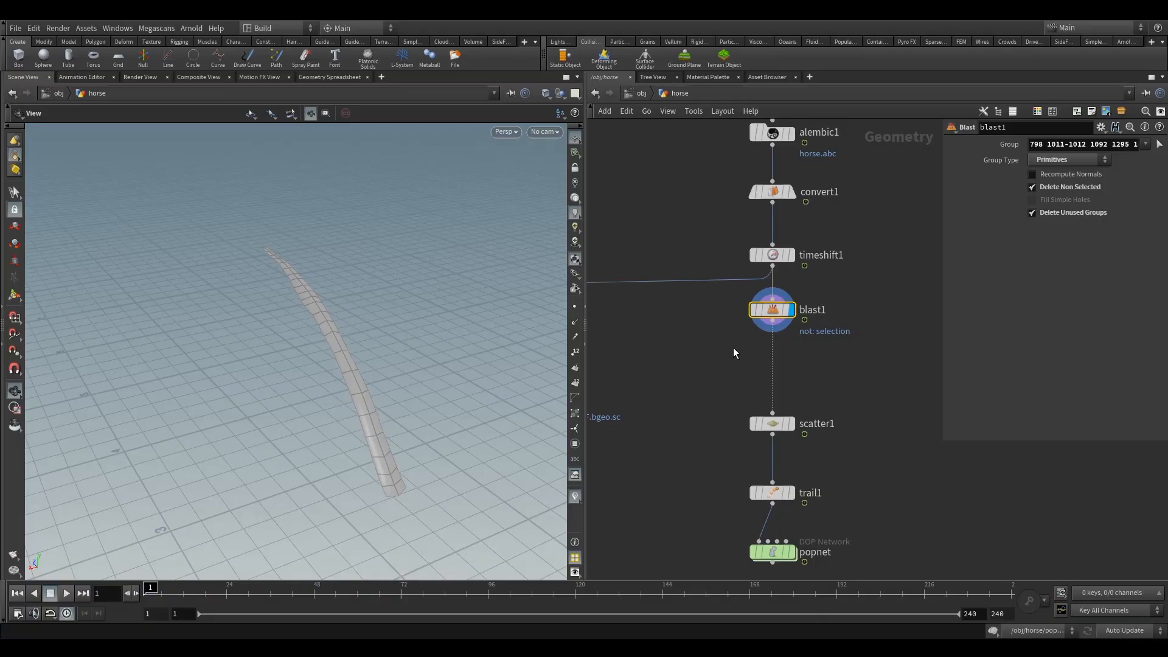
{"action": "key", "text": "Tab"}
{"action": "type", "text": "an"}
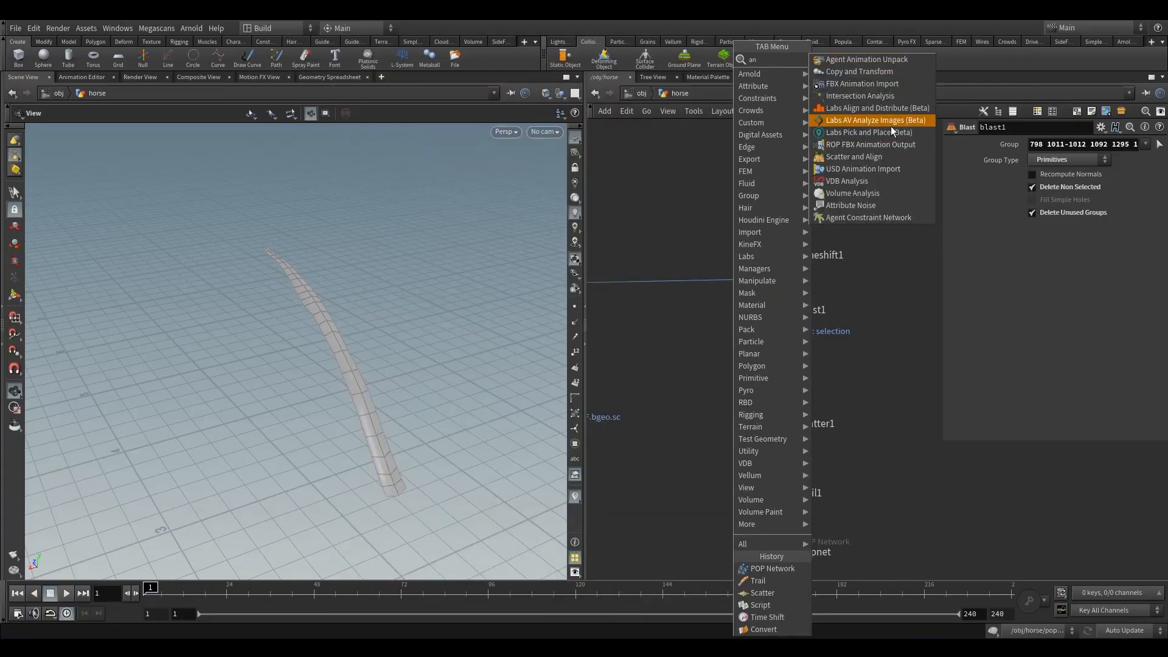
{"action": "left_click", "coordinate": [855, 204]}
{"action": "left_click", "coordinate": [769, 359]}
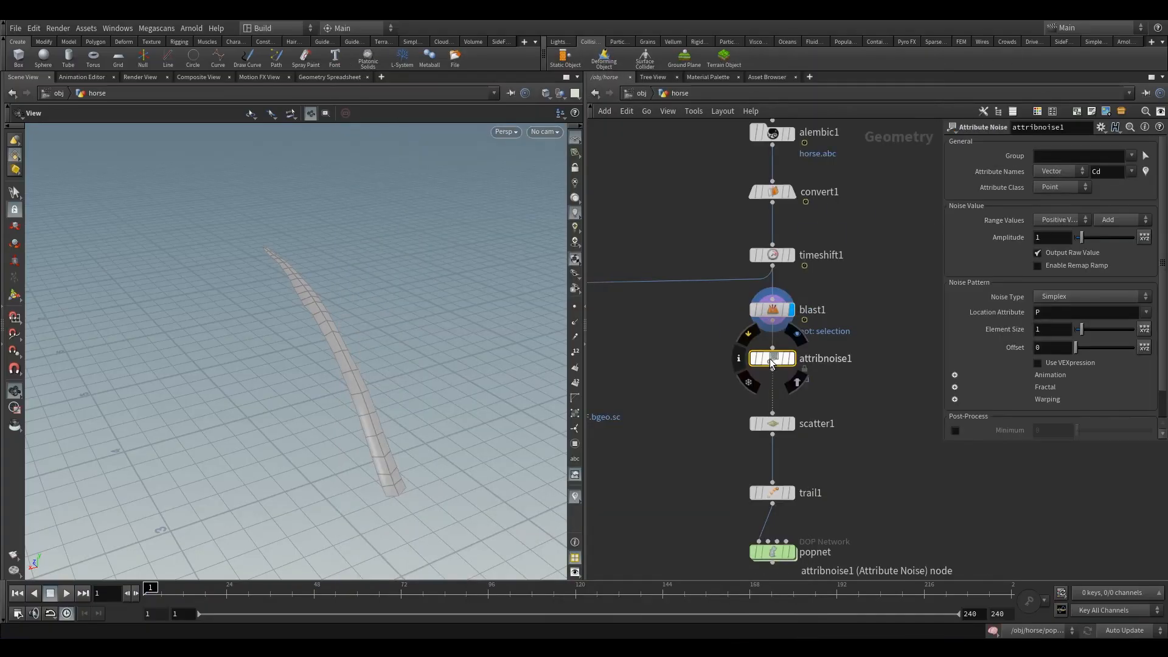
{"action": "left_click", "coordinate": [797, 333]}
{"action": "left_click_drag", "start_coordinate": [775, 358], "coordinate": [777, 365]}
Set the noise node to write a float attribute named colour instead of the vector Cd.
{"action": "left_click_drag", "start_coordinate": [343, 344], "coordinate": [241, 334]}
{"action": "left_click", "coordinate": [1113, 175]}
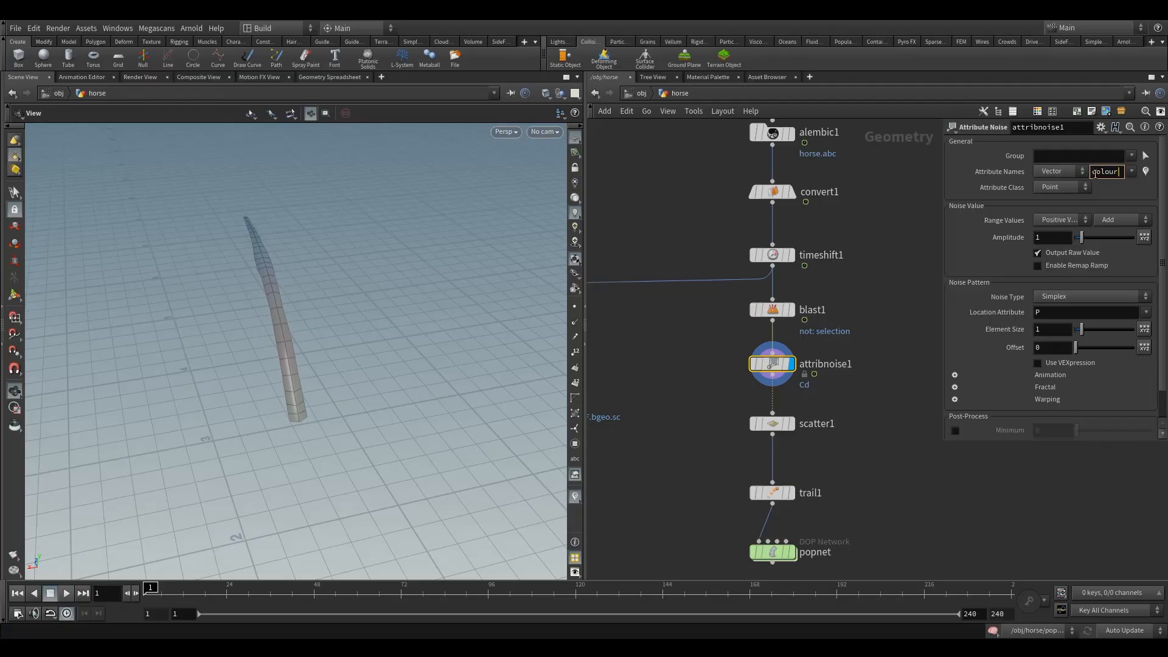
{"action": "left_click", "coordinate": [1064, 172]}
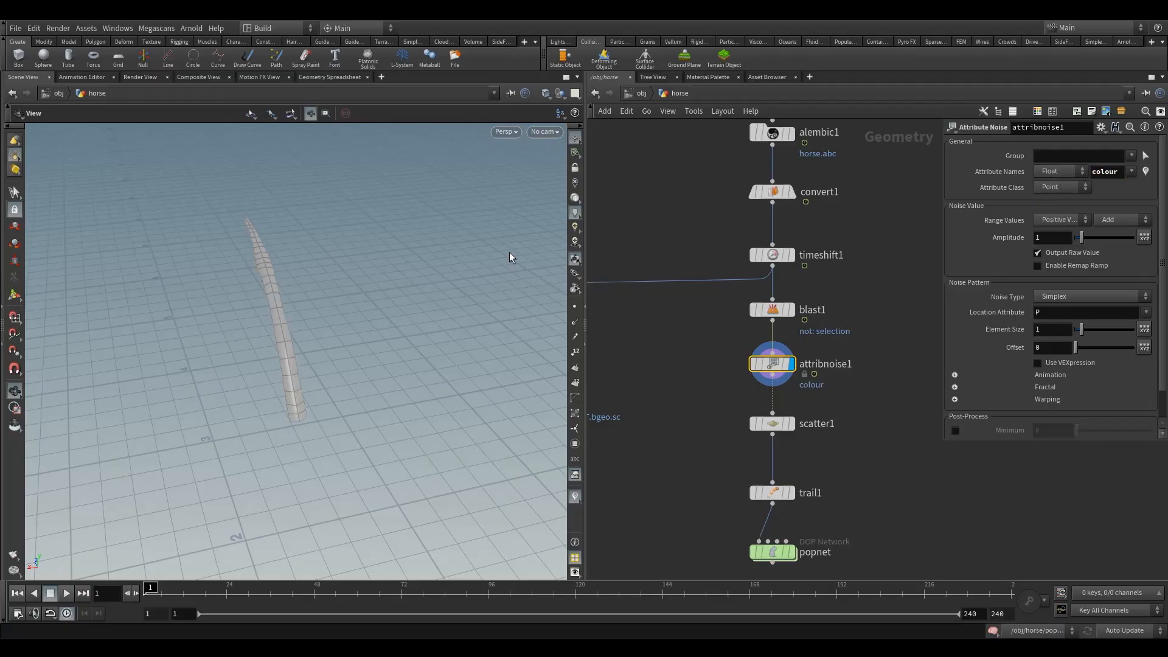
{"action": "left_click", "coordinate": [1060, 184]}
{"action": "left_click_drag", "start_coordinate": [232, 310], "coordinate": [276, 303]}
{"action": "right_click_drag", "start_coordinate": [276, 303], "coordinate": [378, 308]}
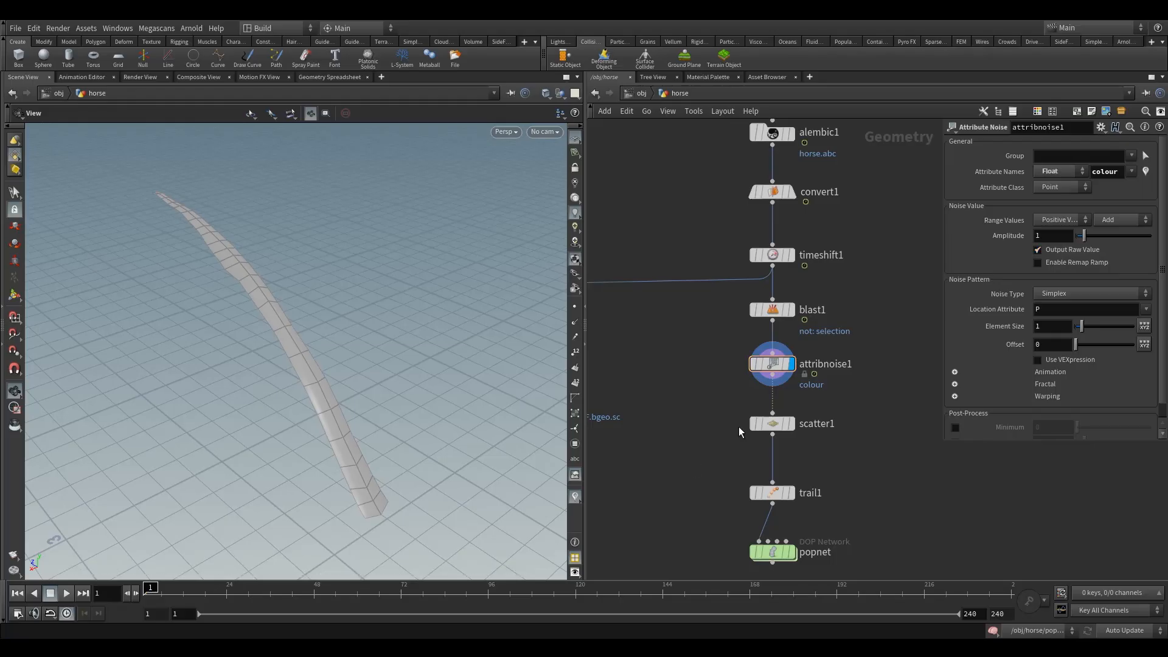
Check attribnoise1's node info for the colour attribute and visualize that attribute on the tail geometry.
{"action": "mouse_move", "coordinate": [743, 368]}
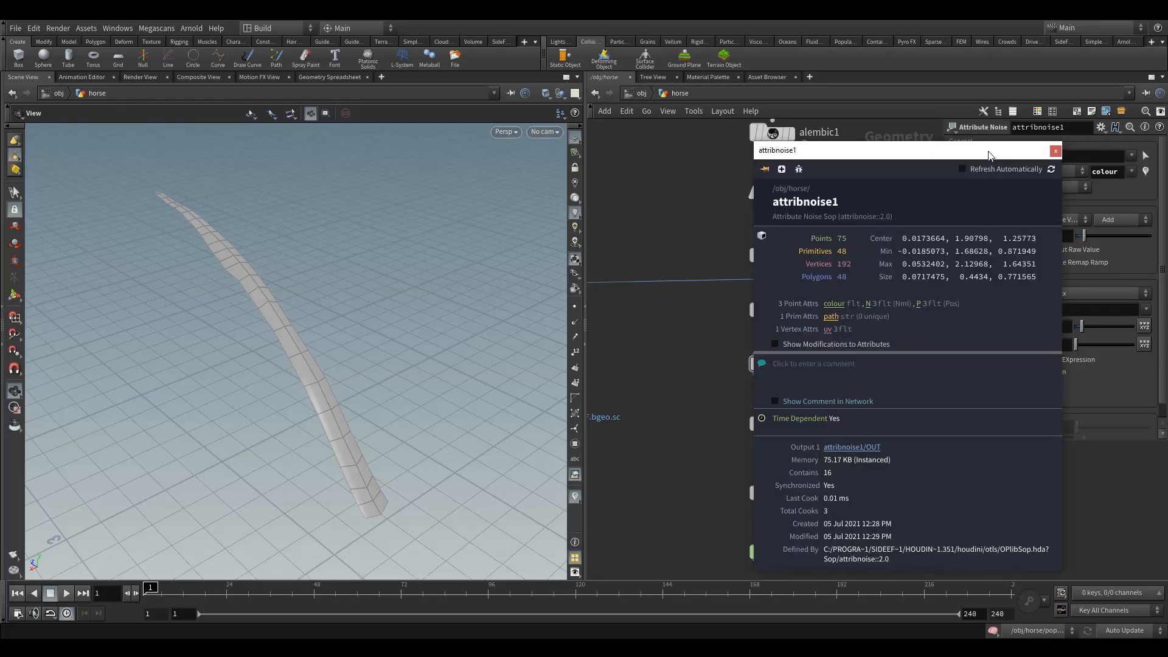
{"action": "left_click", "coordinate": [1055, 151]}
{"action": "left_click", "coordinate": [1145, 171]}
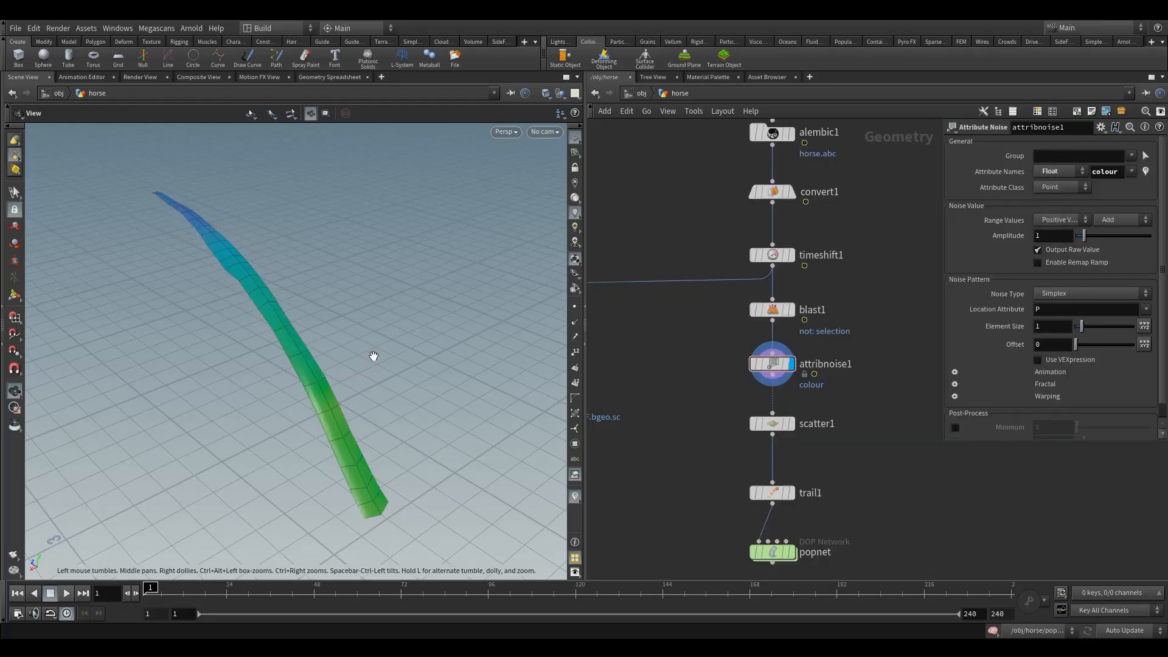
{"action": "right_click_drag", "start_coordinate": [324, 349], "coordinate": [276, 370]}
Edit the scene's colour visualizer so its color ramp uses the Grayscale preset.
{"action": "left_click", "coordinate": [575, 475]}
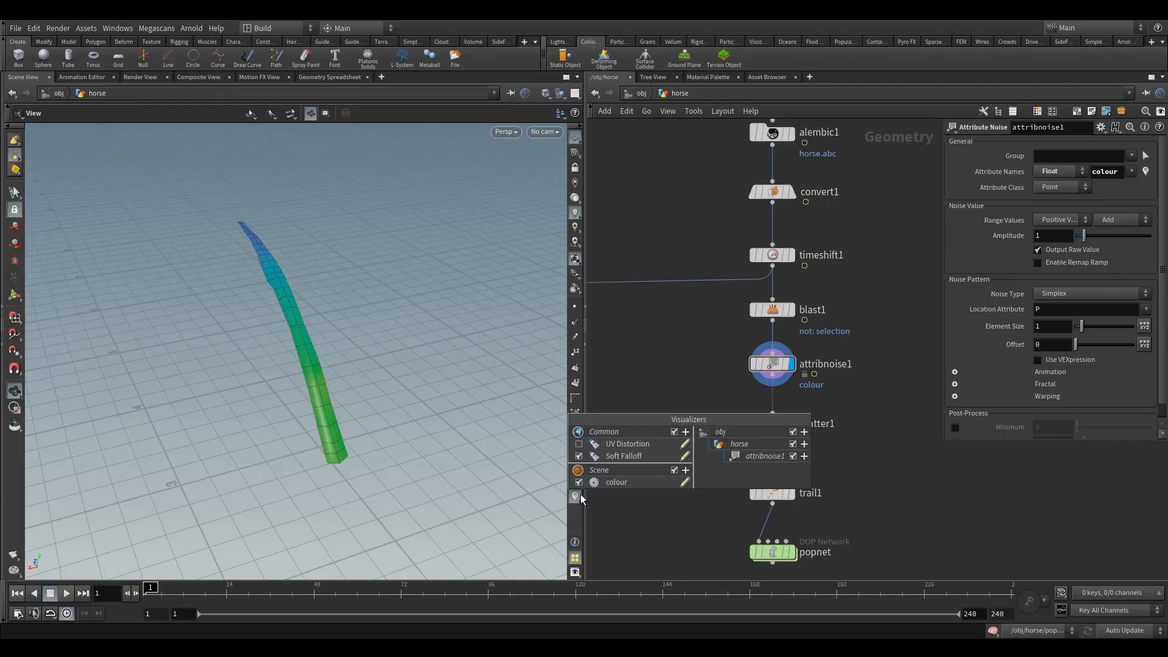
{"action": "left_click_drag", "start_coordinate": [243, 362], "coordinate": [447, 407]}
{"action": "left_click", "coordinate": [575, 475]}
{"action": "left_click", "coordinate": [687, 483]}
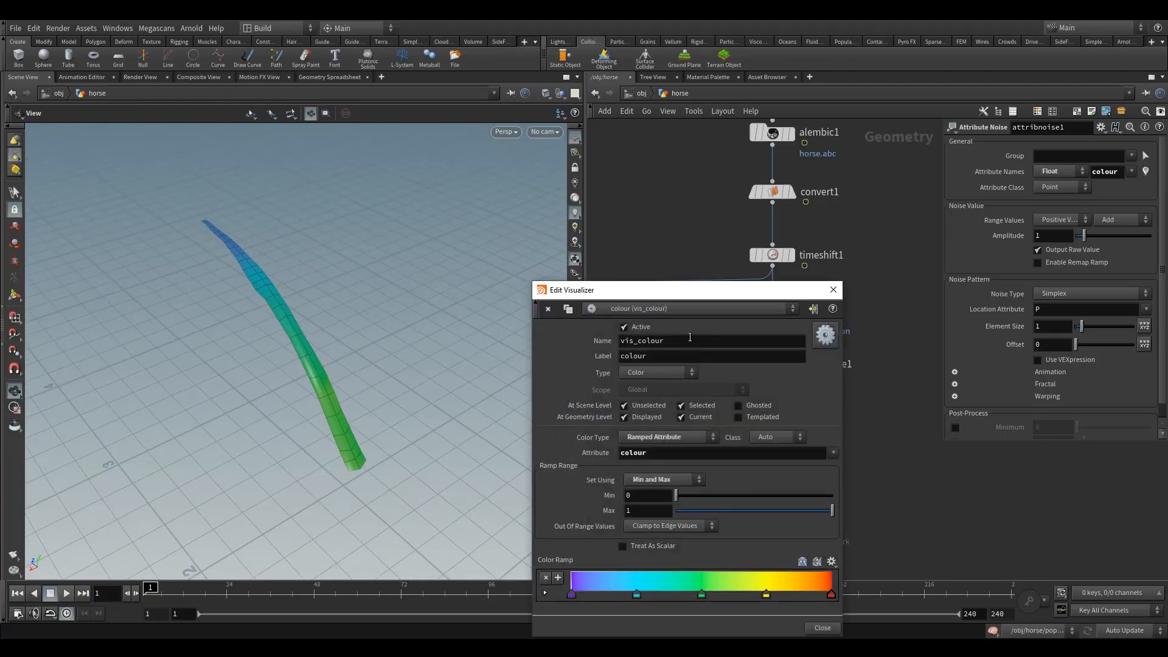
{"action": "left_click_drag", "start_coordinate": [691, 298], "coordinate": [663, 168]}
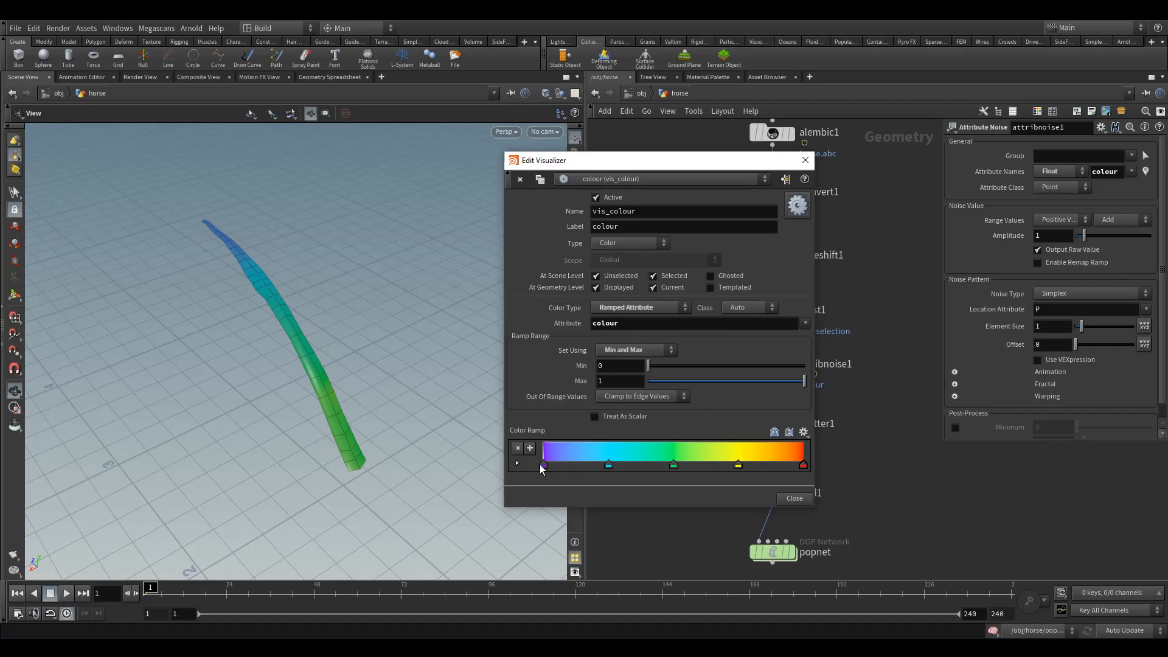
{"action": "left_click", "coordinate": [804, 432]}
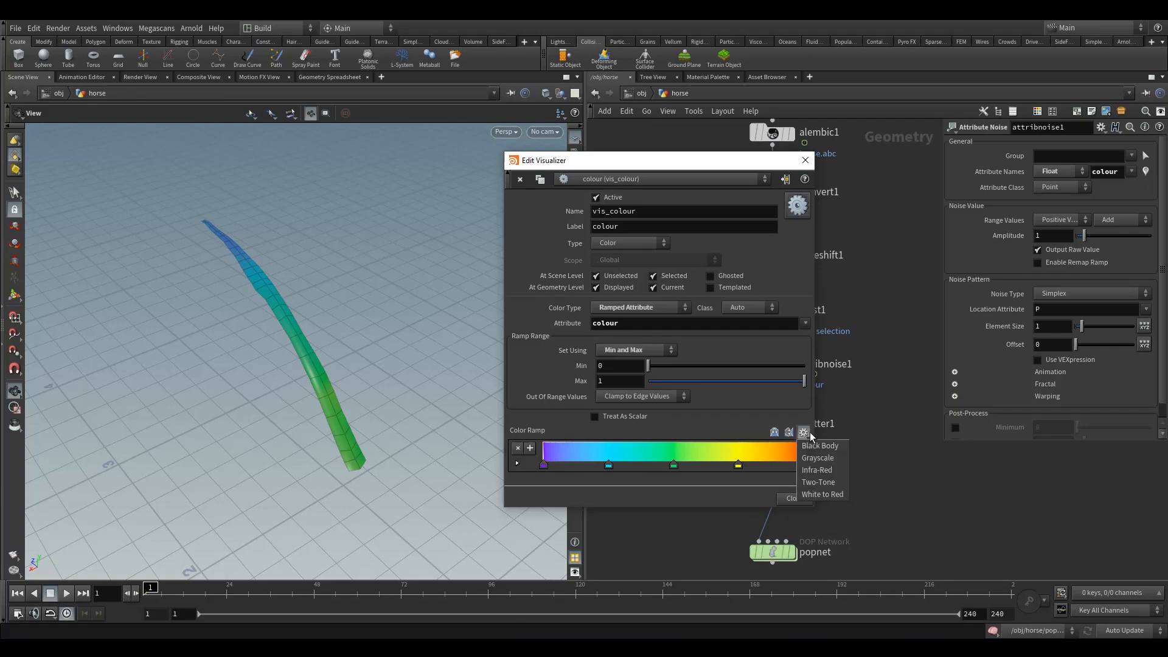
{"action": "left_click", "coordinate": [823, 460]}
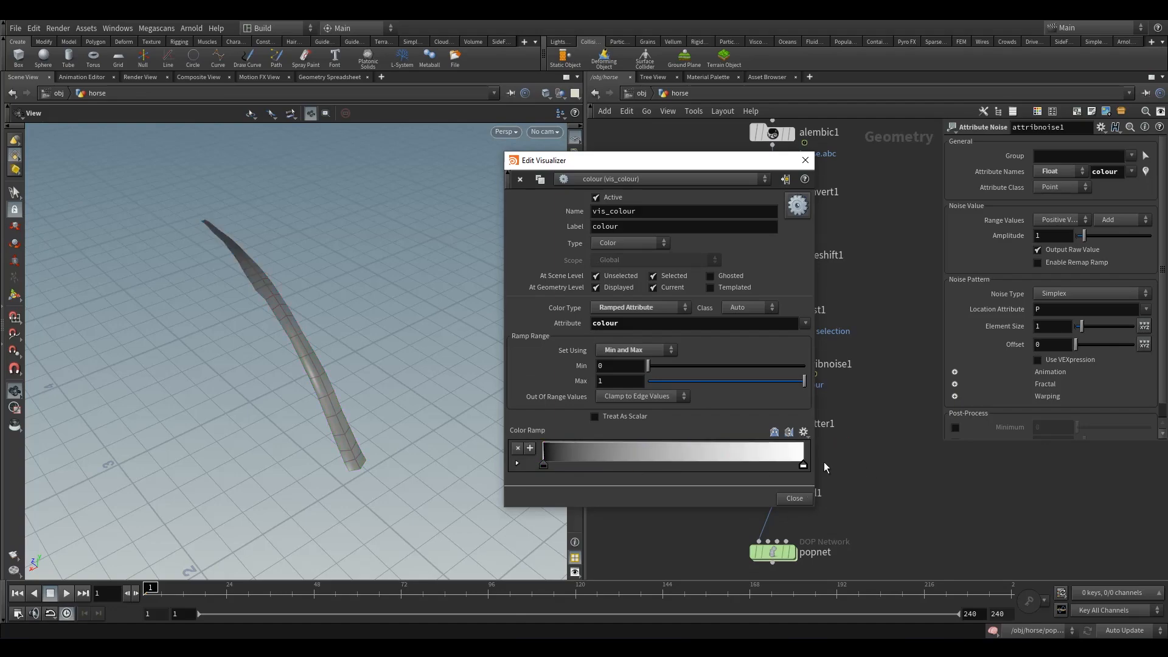
{"action": "left_click", "coordinate": [806, 160]}
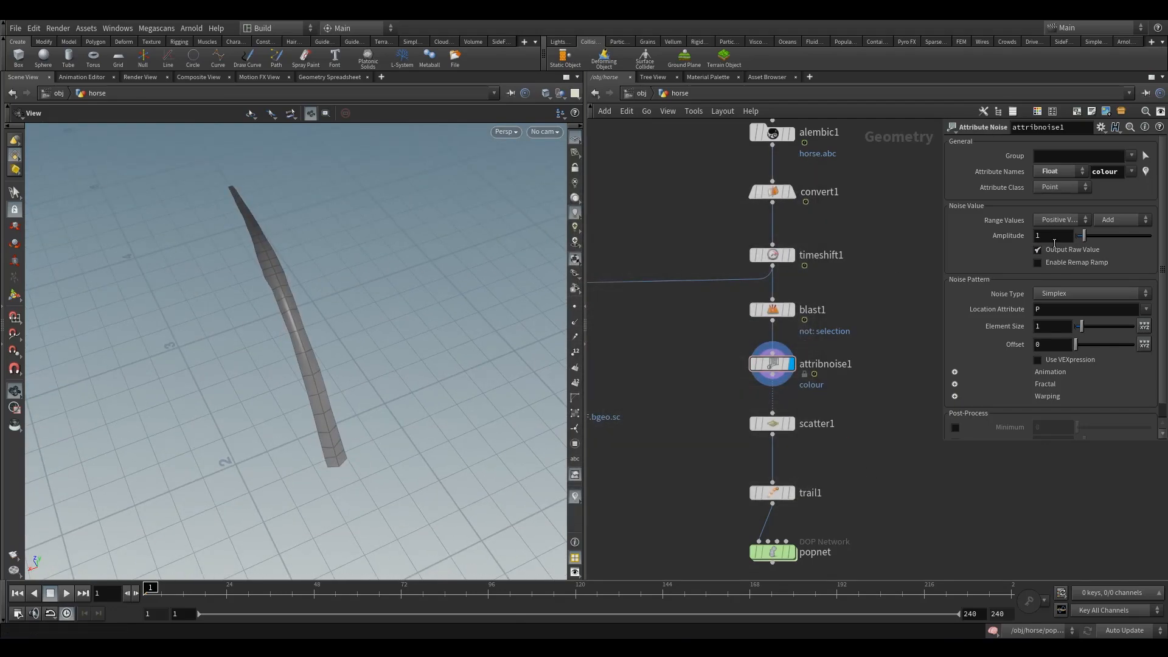
Expand attribnoise1's Animation settings and set its noise type to Perlin | Flow.
{"action": "left_click", "coordinate": [955, 371]}
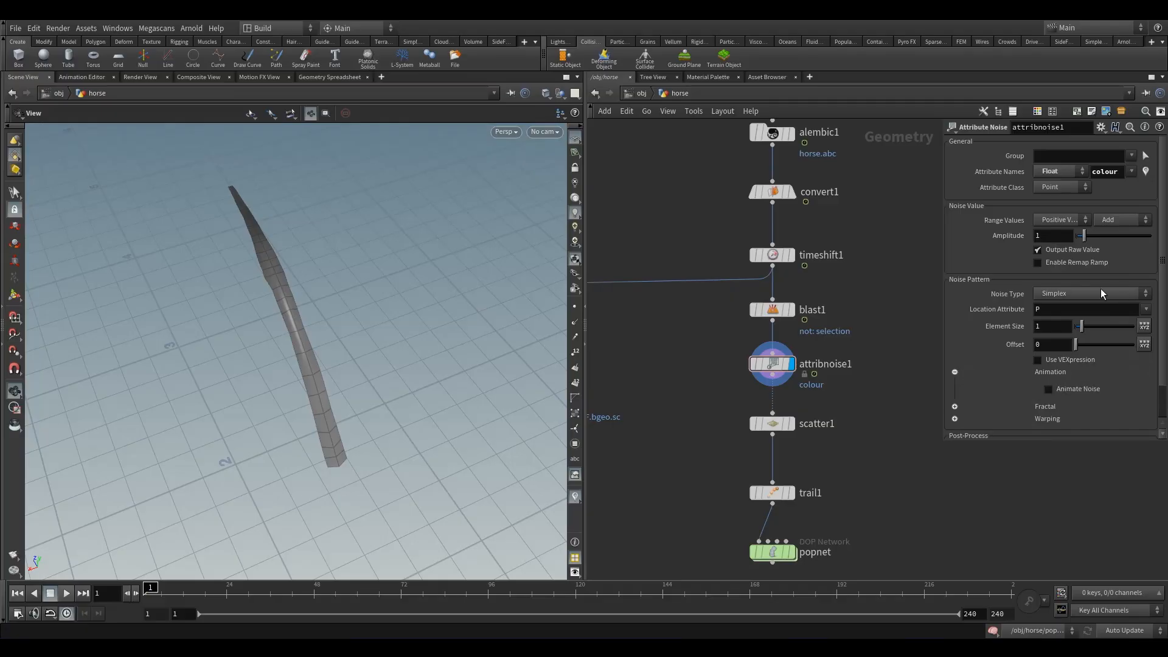
{"action": "left_click", "coordinate": [1099, 293]}
{"action": "left_click", "coordinate": [1075, 352]}
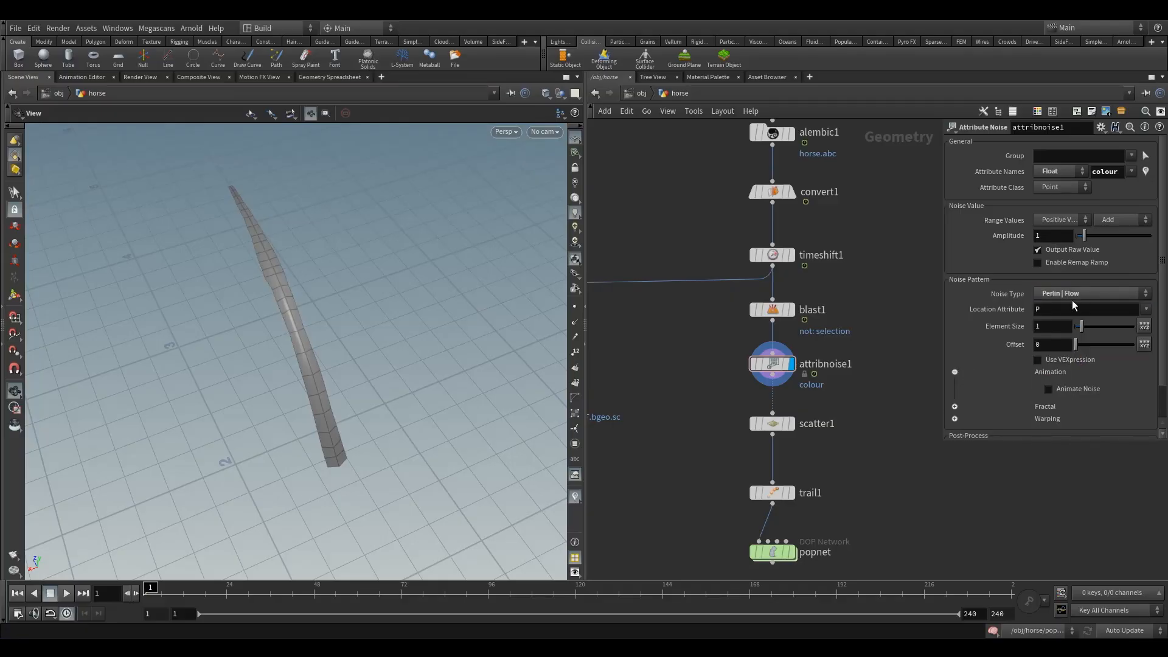
{"action": "mouse_move", "coordinate": [297, 318]}
{"action": "left_mouse_down"}
{"action": "mouse_move", "coordinate": [269, 326]}
{"action": "mouse_move", "coordinate": [296, 327]}
{"action": "left_mouse_up"}
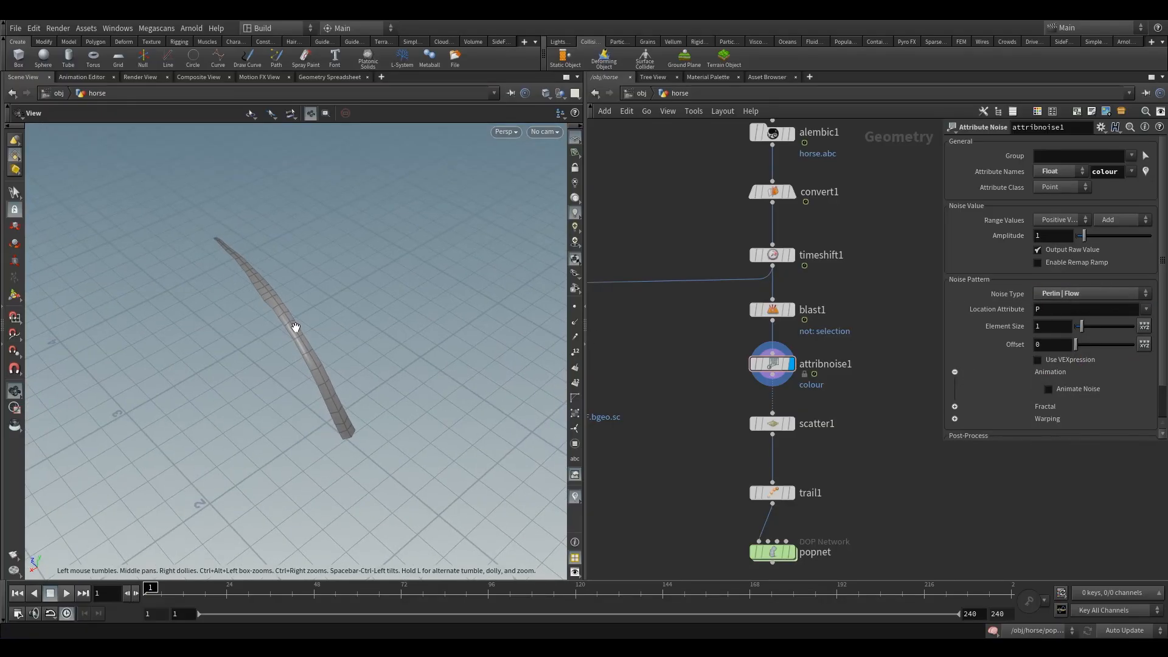
Reduce attribnoise1's element size to .5, and further to .4.
{"action": "left_click_drag", "start_coordinate": [1048, 326], "coordinate": [668, 299]}
{"action": "key", "text": "Return"}
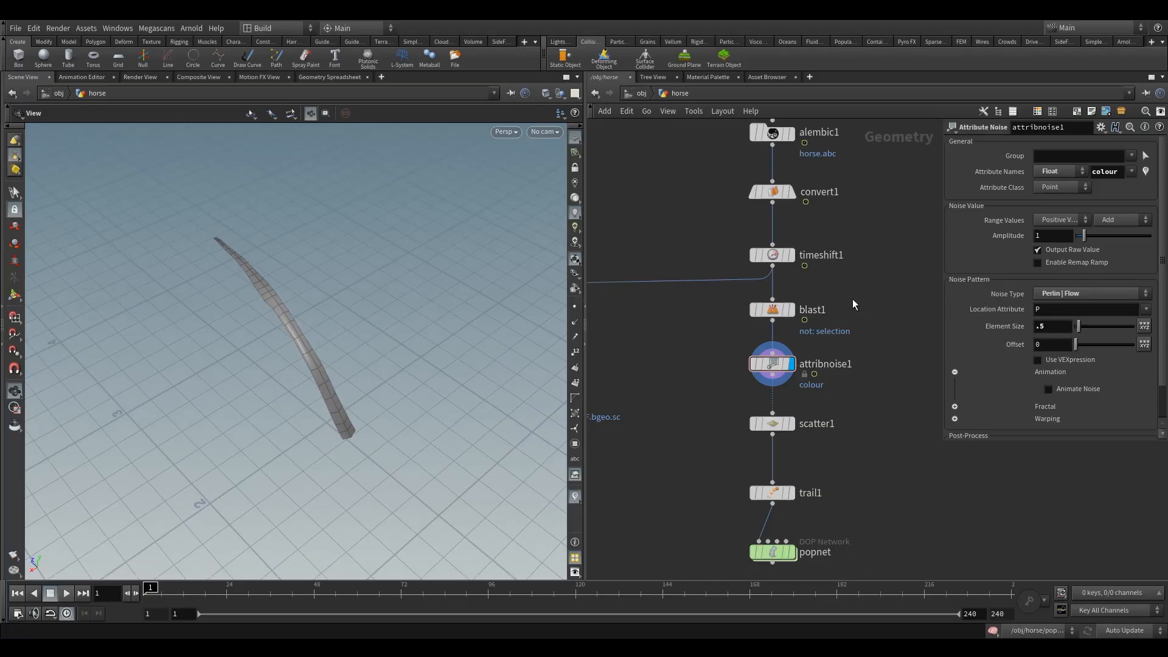
{"action": "left_click", "coordinate": [1042, 328]}
{"action": "type", "text": "4"}
{"action": "key", "text": "Return"}
Scrub through the first 55 frames to examine how the noise pattern behaves on the moving tail.
{"action": "left_click_drag", "start_coordinate": [280, 319], "coordinate": [259, 347]}
{"action": "left_click_drag", "start_coordinate": [152, 588], "coordinate": [190, 589]}
{"action": "left_click_drag", "start_coordinate": [314, 296], "coordinate": [230, 426]}
{"action": "left_click", "coordinate": [211, 588]}
{"action": "left_click_drag", "start_coordinate": [211, 587], "coordinate": [339, 573]}
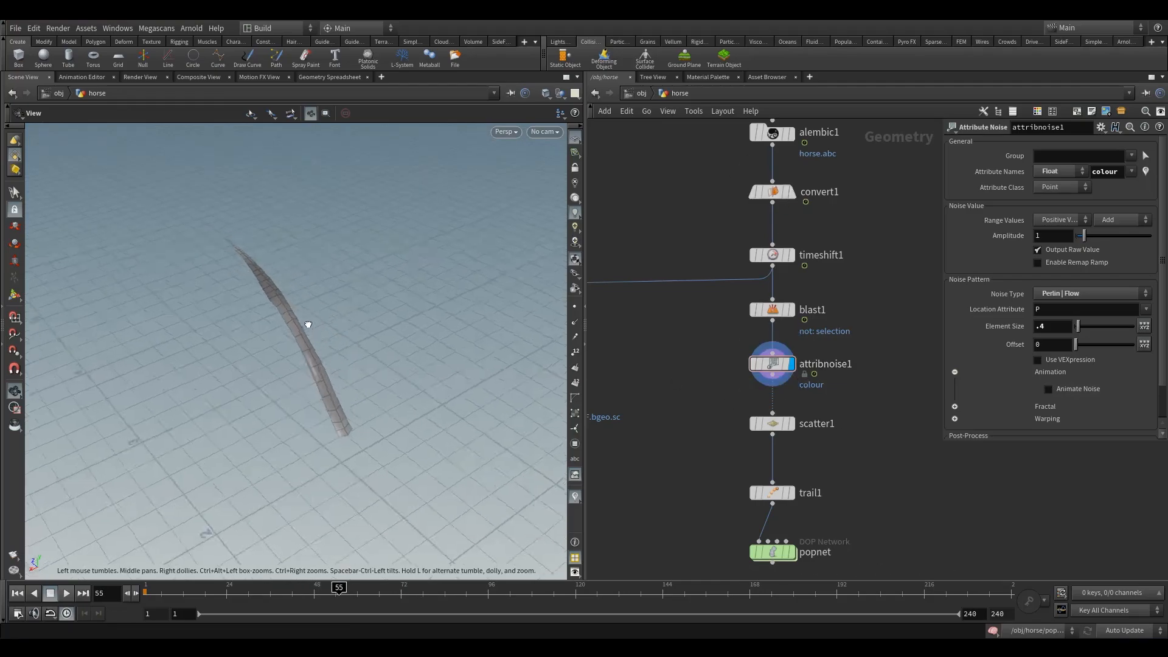
{"action": "mouse_move", "coordinate": [339, 587]}
{"action": "left_mouse_down"}
{"action": "mouse_move", "coordinate": [659, 585]}
{"action": "mouse_move", "coordinate": [740, 572]}
{"action": "mouse_move", "coordinate": [812, 587]}
{"action": "mouse_move", "coordinate": [992, 586]}
{"action": "mouse_move", "coordinate": [548, 587]}
{"action": "mouse_move", "coordinate": [469, 569]}
{"action": "mouse_move", "coordinate": [314, 588]}
{"action": "left_mouse_up"}
Insert a Rest Position node between blast1 and attribnoise1, spacing the upstream nodes apart to make room.
{"action": "middle_click_drag", "start_coordinate": [726, 331], "coordinate": [715, 424]}
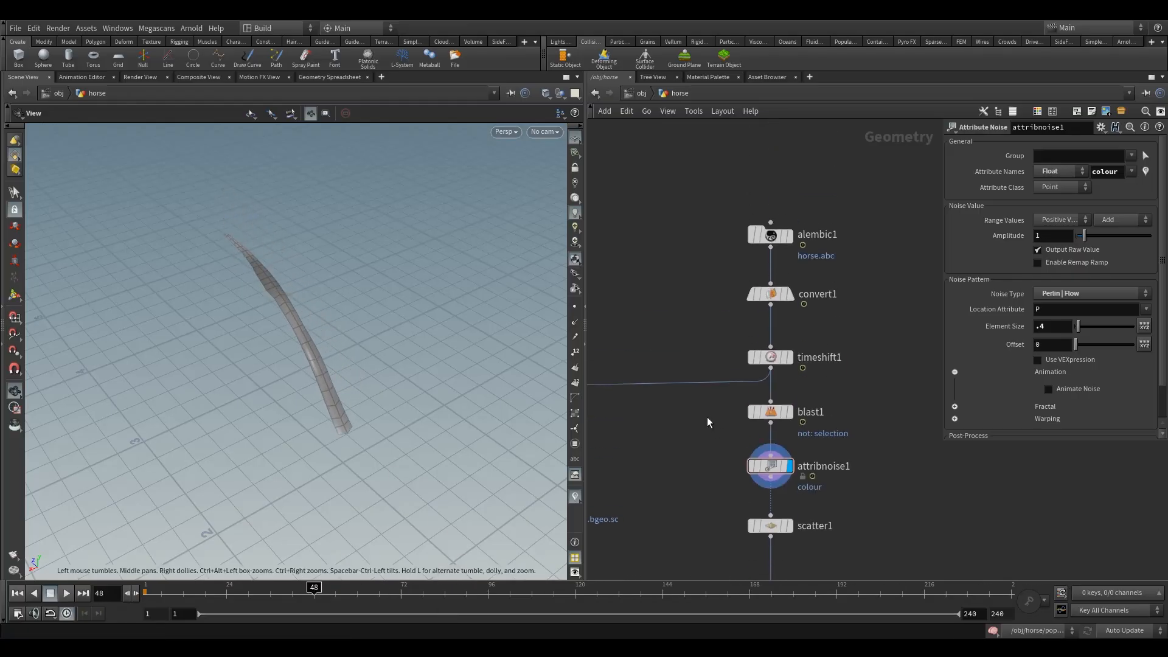
{"action": "key", "text": "Tab"}
{"action": "key", "text": "Escape"}
{"action": "key", "text": "Tab"}
{"action": "type", "text": "res"}
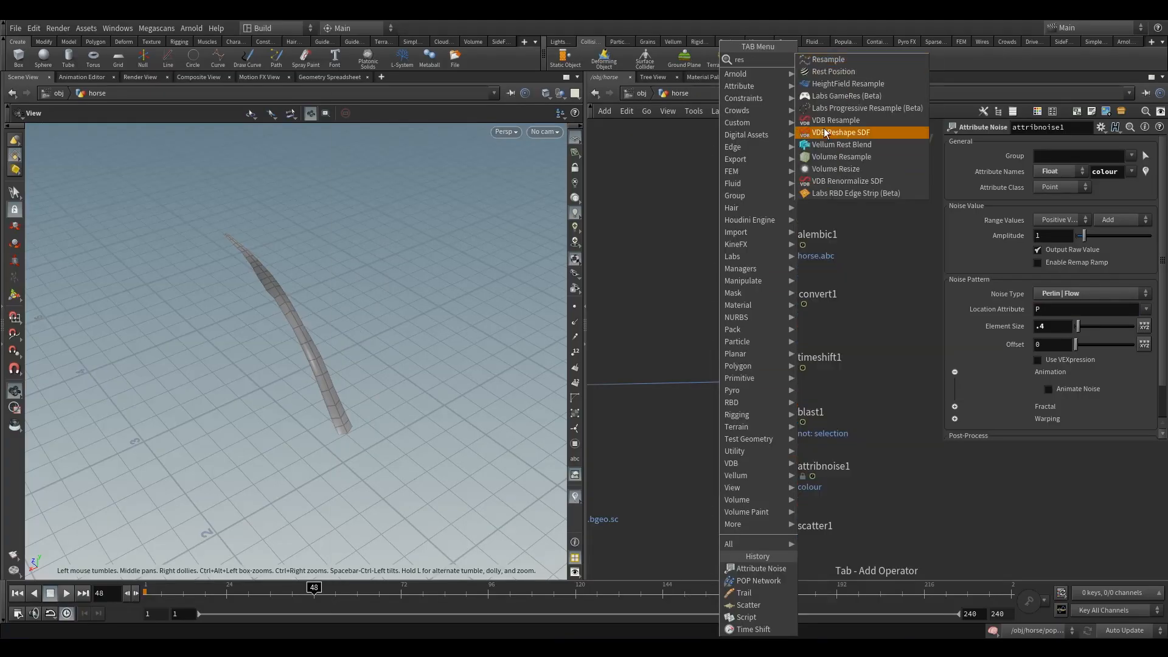
{"action": "left_click", "coordinate": [828, 59]}
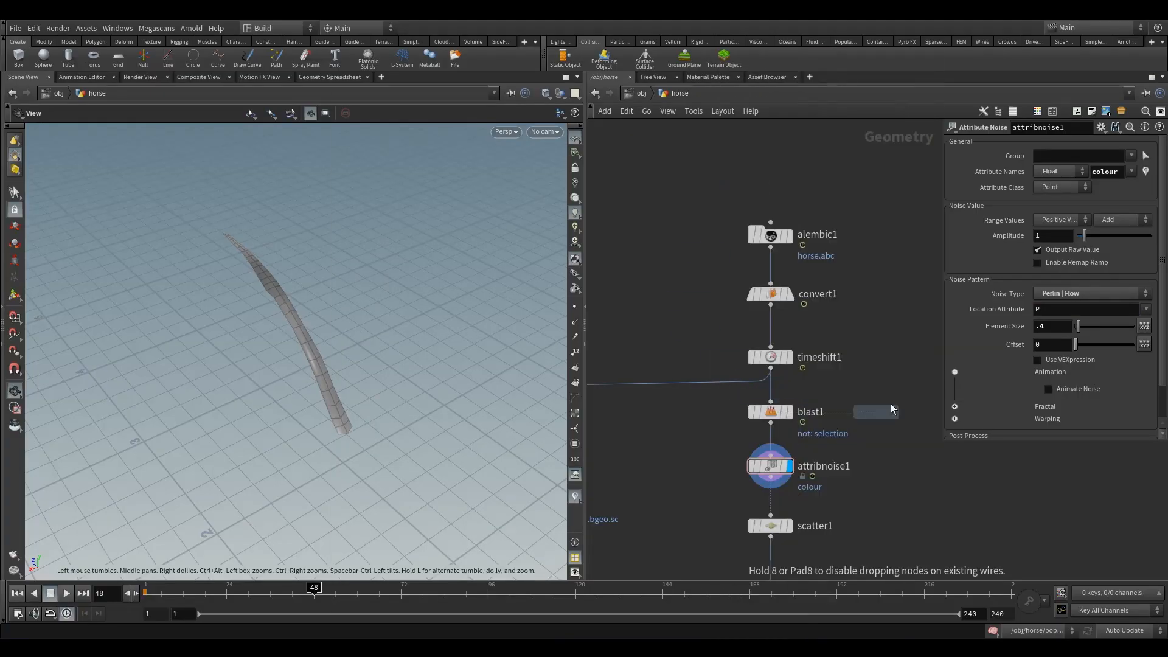
{"action": "left_click", "coordinate": [775, 443]}
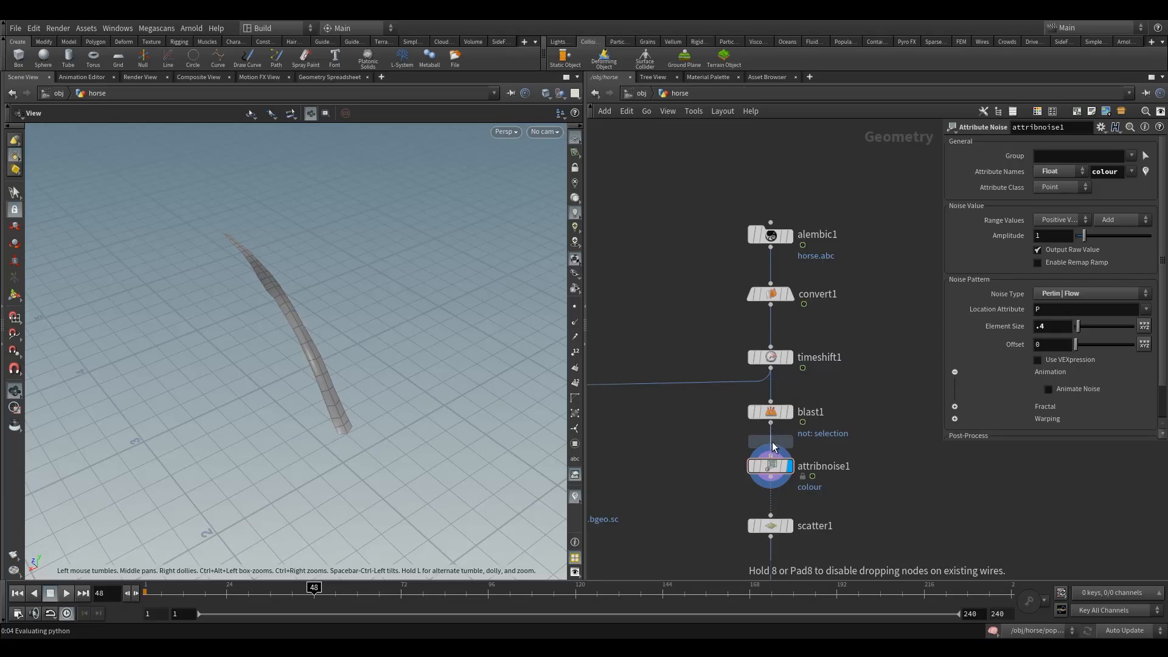
{"action": "middle_click_drag", "start_coordinate": [706, 466], "coordinate": [718, 278]}
{"action": "left_click_drag", "start_coordinate": [706, 180], "coordinate": [765, 325]}
{"action": "left_click", "coordinate": [772, 441]}
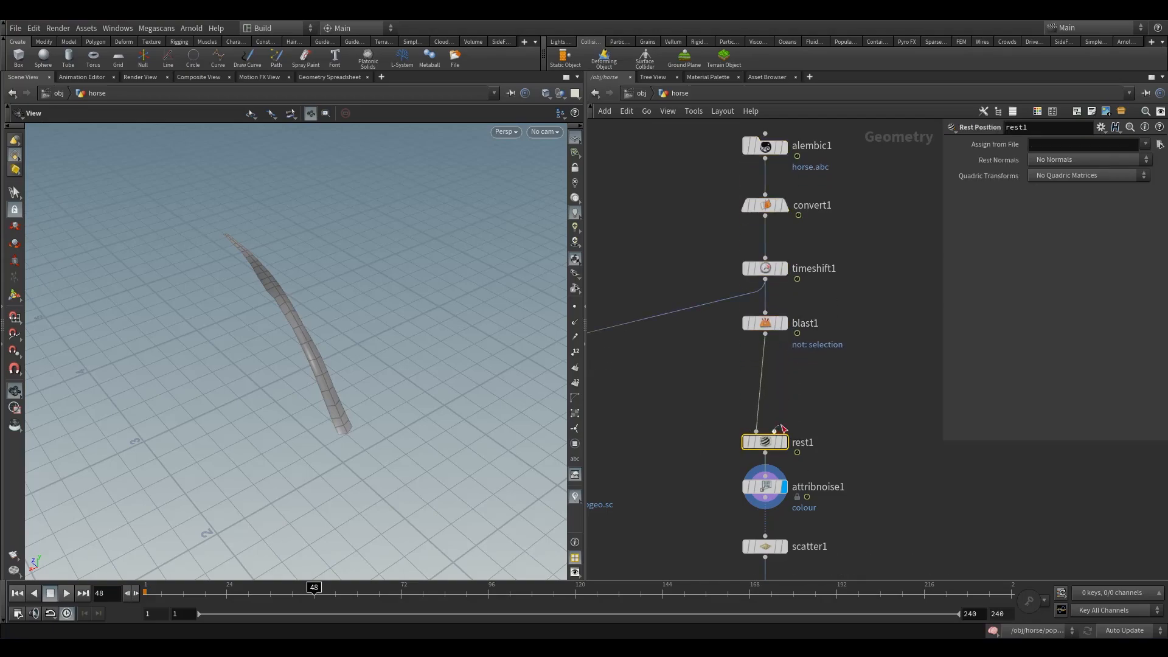
Add a second Time Shift node beside the chain above rest1 and feed it from blast1.
{"action": "key", "text": "Tab"}
{"action": "type", "text": "time"}
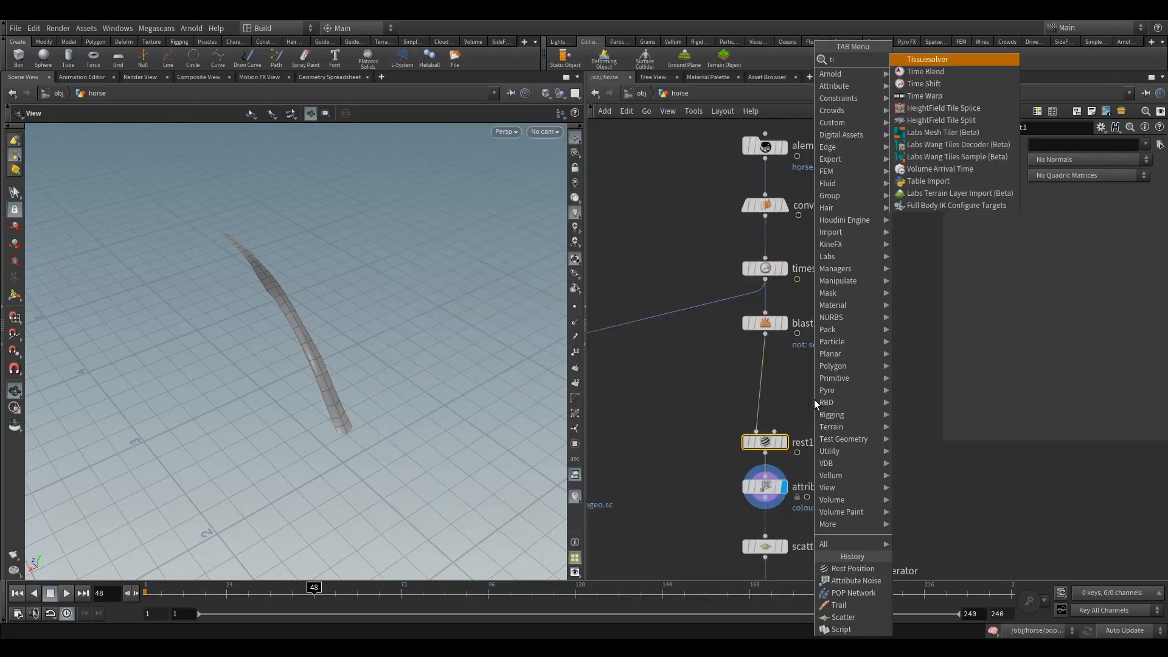
{"action": "left_click", "coordinate": [928, 71]}
{"action": "left_click", "coordinate": [828, 392]}
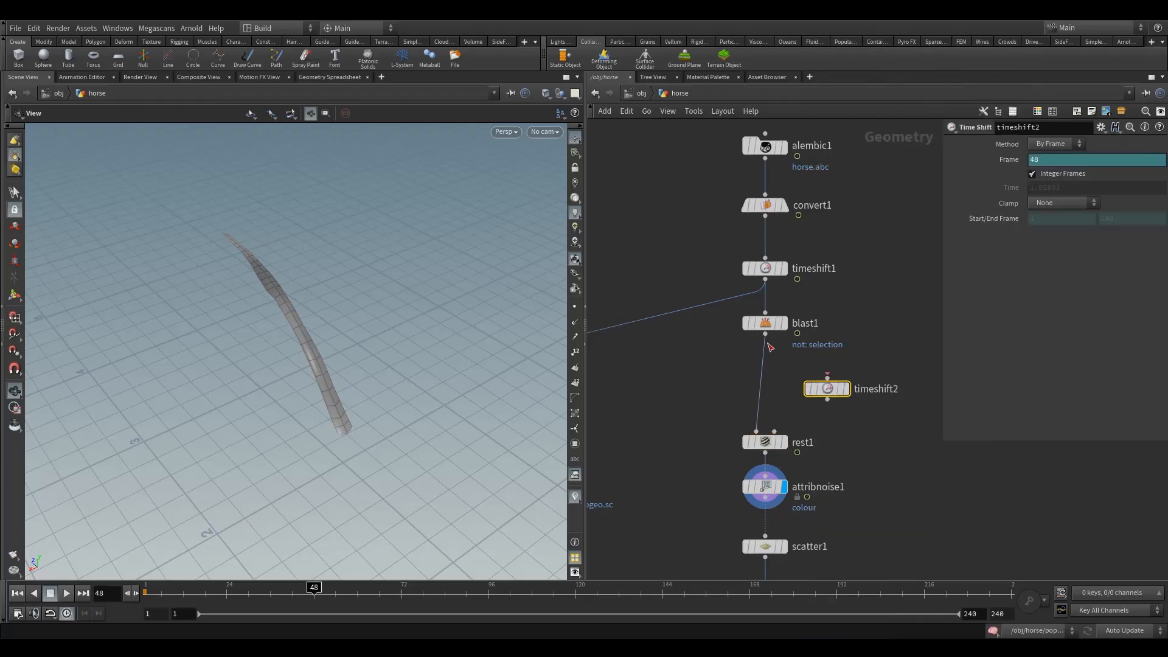
Delete the Frame channel on timeshift2, set its frame to 1 and wire it into rest1's second input.
{"action": "right_click", "coordinate": [997, 163]}
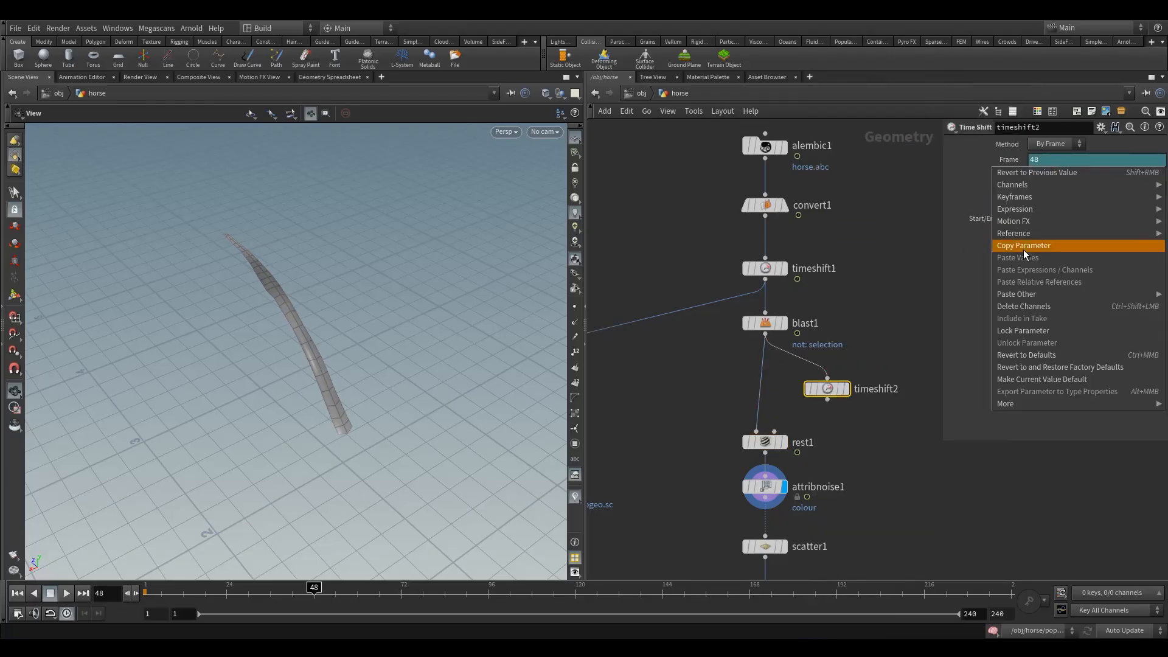
{"action": "left_click", "coordinate": [1027, 307]}
{"action": "left_click_drag", "start_coordinate": [1054, 159], "coordinate": [710, 230]}
{"action": "type", "text": "1"}
{"action": "key", "text": "Return"}
Display rest1 and compare its P and rest values at different frames in the Geometry Spreadsheet.
{"action": "mouse_move", "coordinate": [787, 429]}
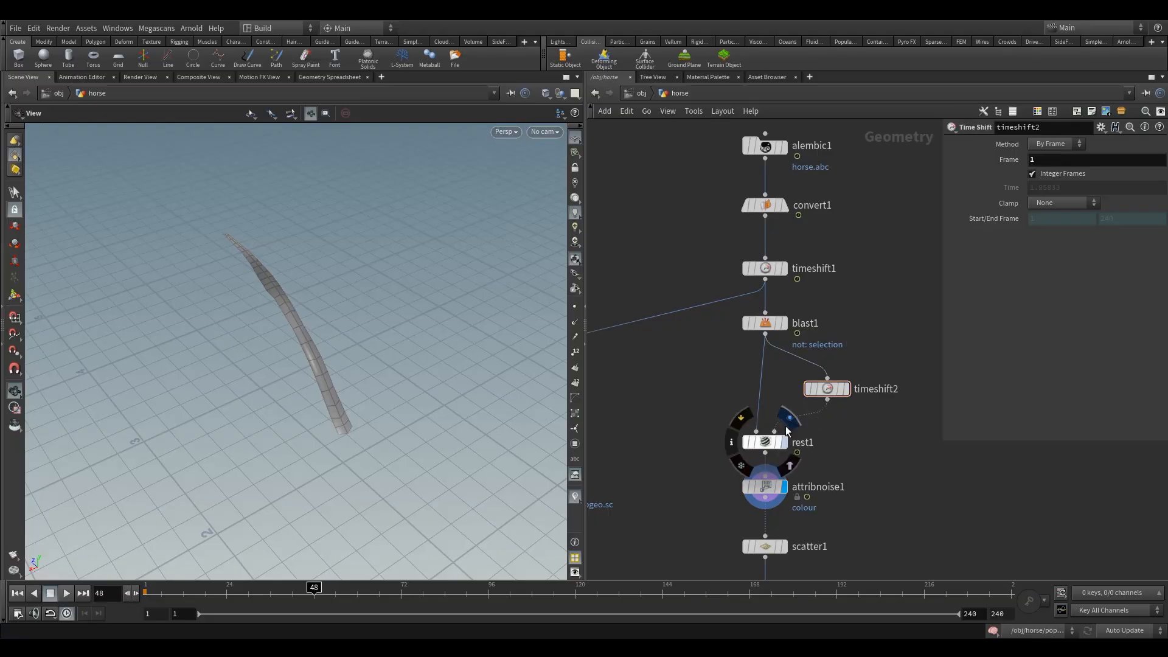
{"action": "left_click", "coordinate": [760, 448]}
{"action": "left_click_drag", "start_coordinate": [760, 449], "coordinate": [760, 435]}
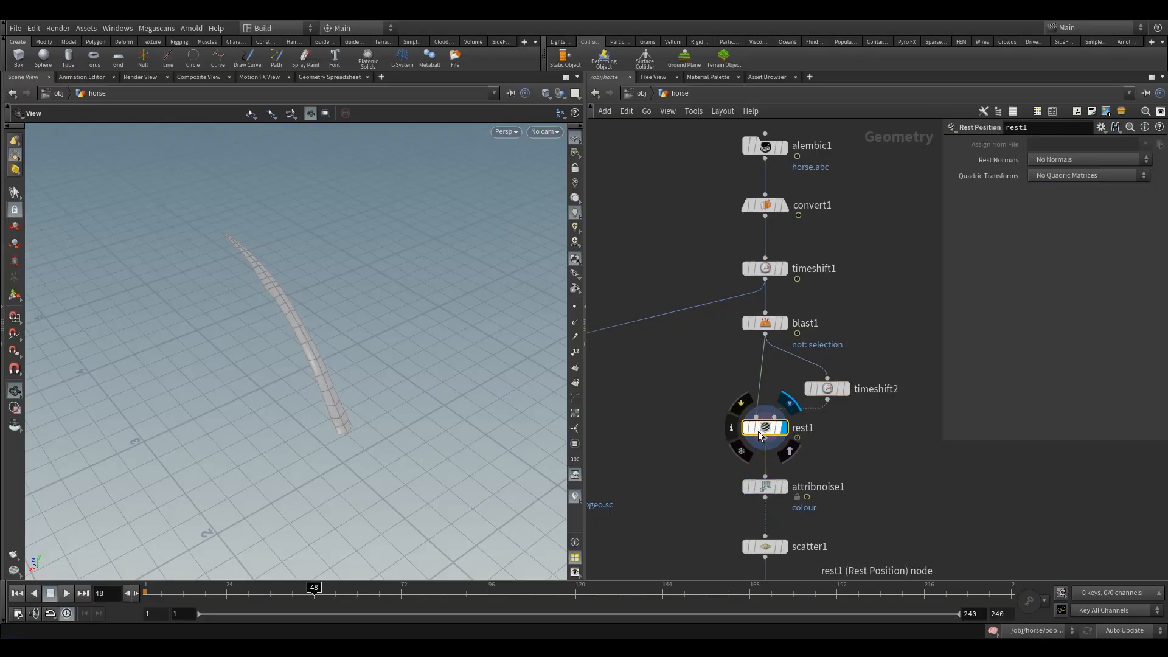
{"action": "left_click", "coordinate": [331, 77]}
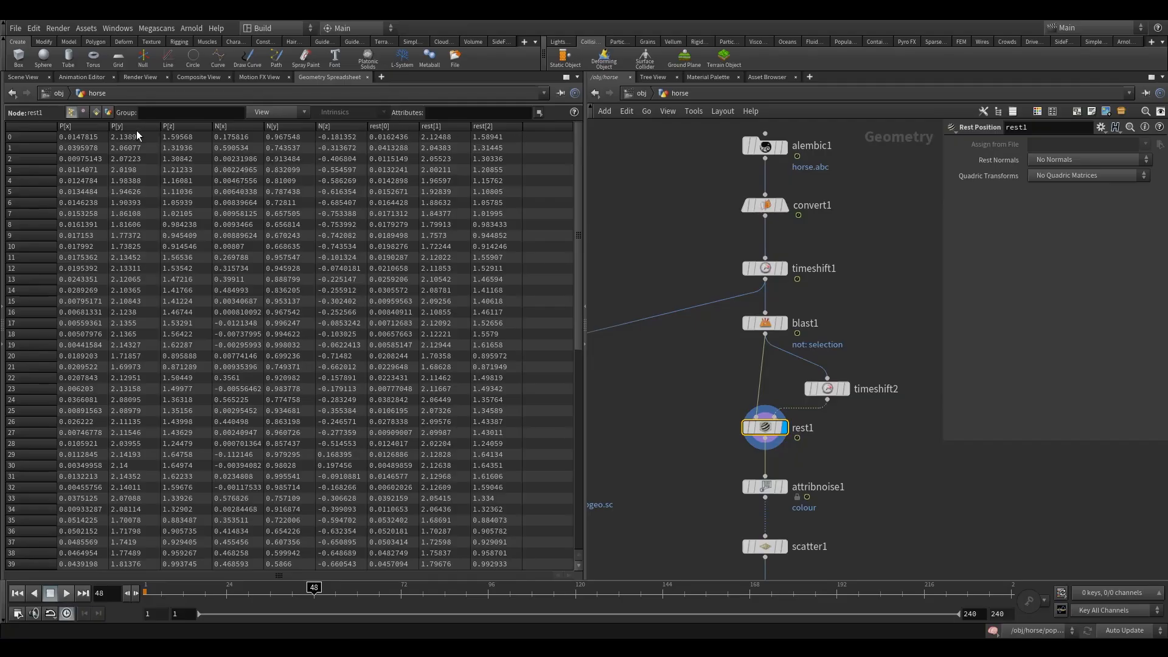
{"action": "left_click_drag", "start_coordinate": [316, 583], "coordinate": [64, 573]}
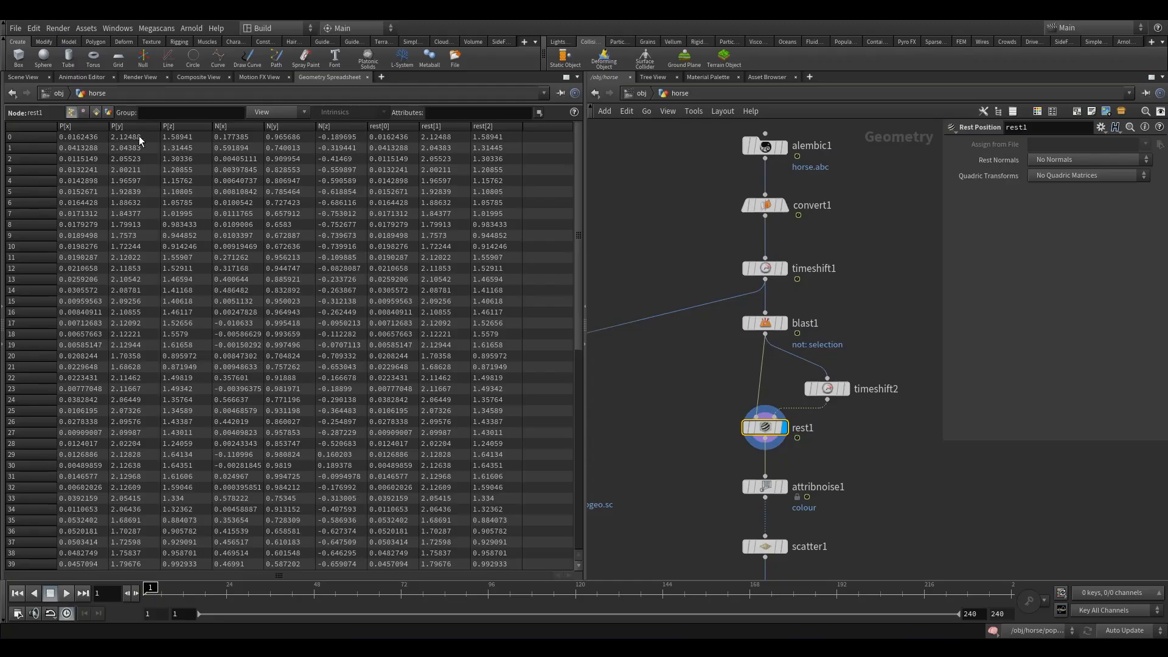
{"action": "left_click_drag", "start_coordinate": [154, 589], "coordinate": [266, 588]}
{"action": "left_click_drag", "start_coordinate": [185, 597], "coordinate": [139, 575]}
{"action": "left_click", "coordinate": [23, 77]}
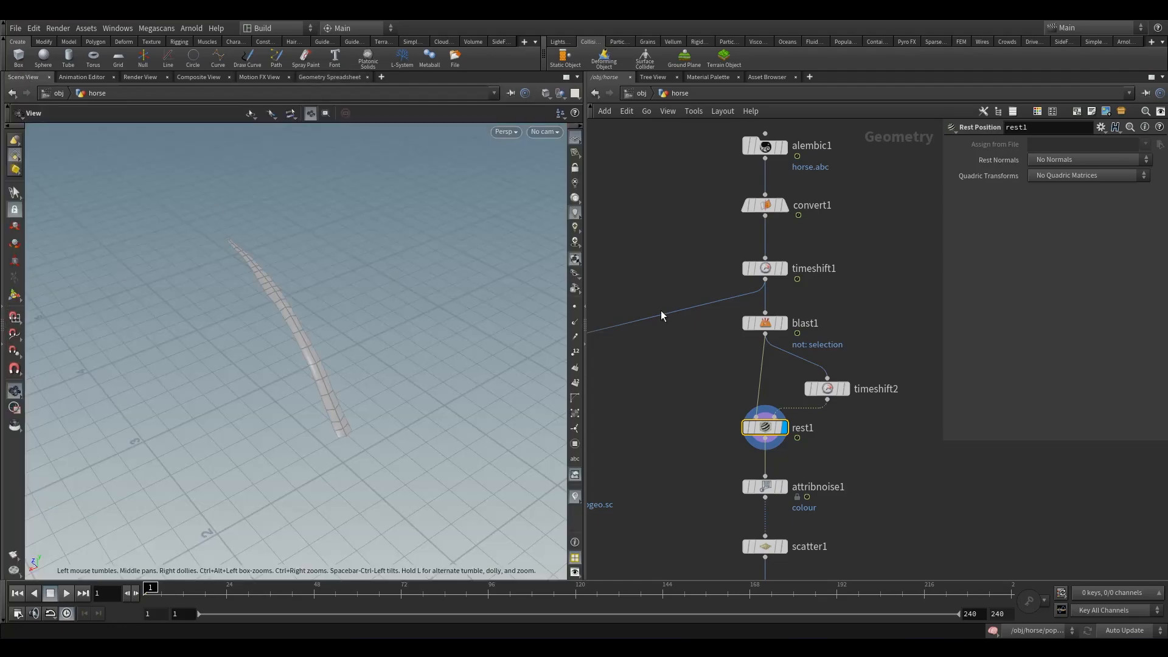
Display attribnoise1, set its location attribute to rest and enable Animate Noise.
{"action": "middle_click_drag", "start_coordinate": [729, 383], "coordinate": [714, 279]}
{"action": "left_click_drag", "start_coordinate": [714, 277], "coordinate": [803, 346]}
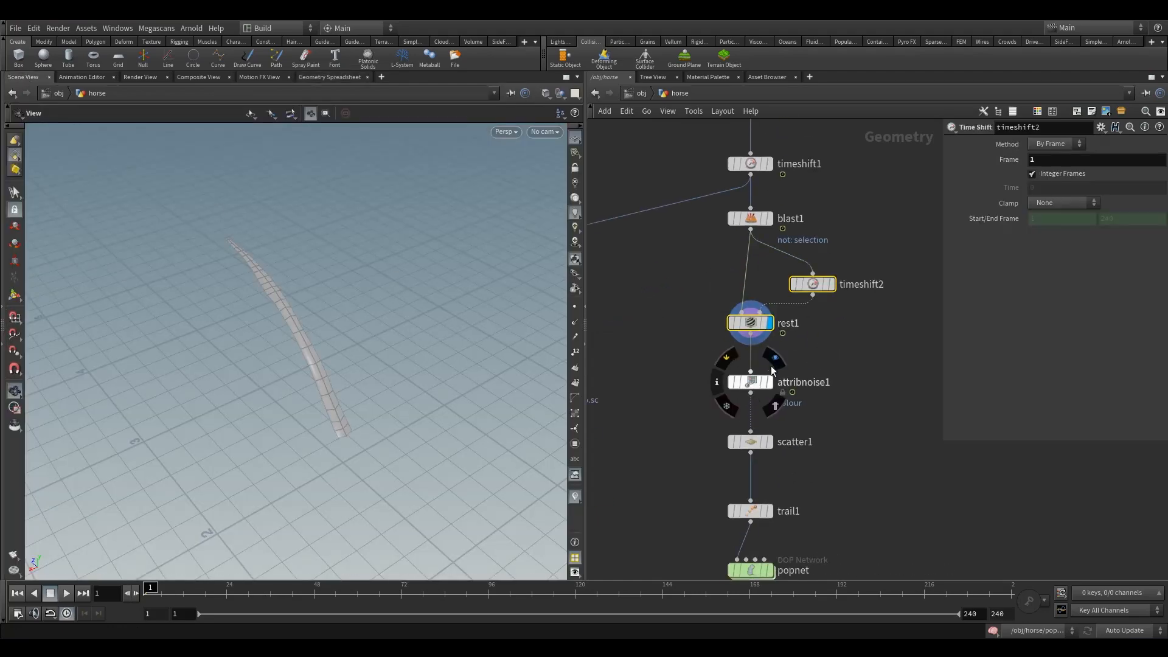
{"action": "left_click", "coordinate": [767, 382]}
{"action": "left_click", "coordinate": [751, 382]}
{"action": "left_click", "coordinate": [1145, 309]}
{"action": "left_click", "coordinate": [1150, 336]}
{"action": "mouse_move", "coordinate": [146, 589]}
{"action": "left_mouse_down"}
{"action": "mouse_move", "coordinate": [318, 589]}
{"action": "mouse_move", "coordinate": [147, 589]}
{"action": "left_mouse_up"}
{"action": "left_click", "coordinate": [1082, 388]}
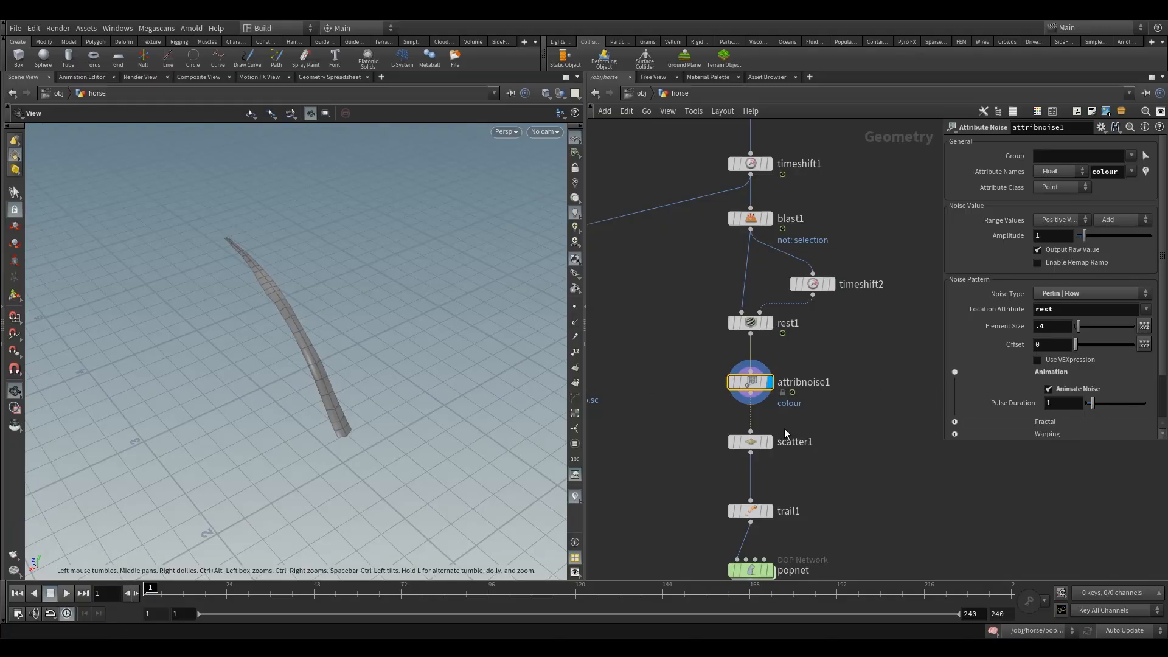
Examine the animated noise on the tail at frame 57.
{"action": "middle_click_drag", "start_coordinate": [784, 426], "coordinate": [778, 367]}
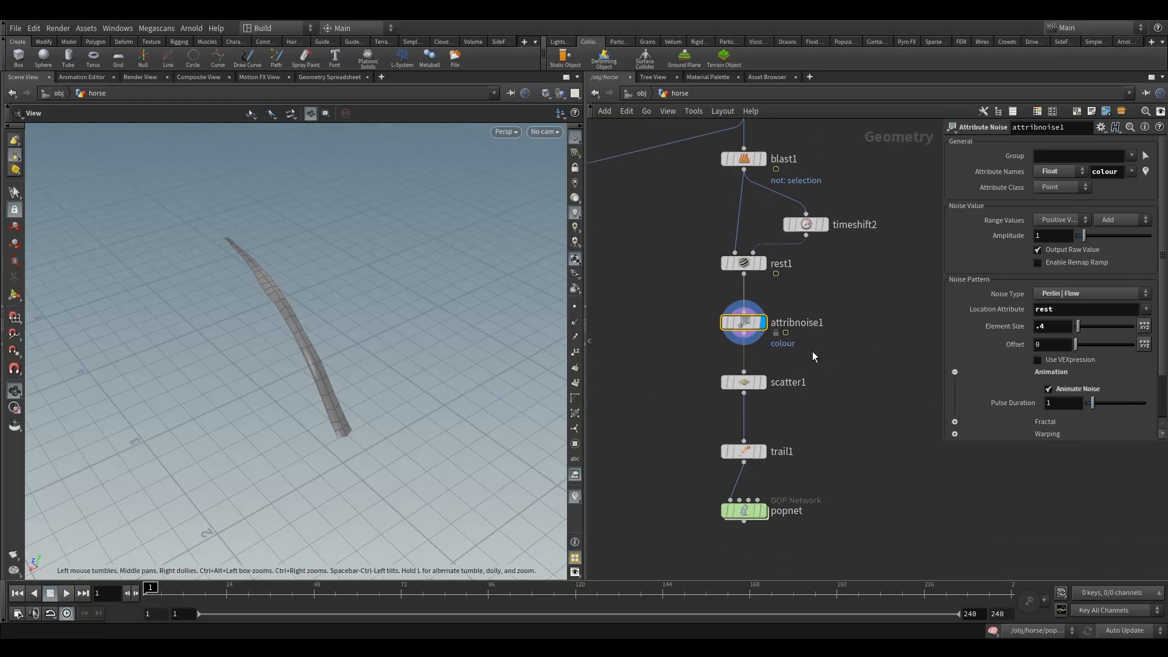
{"action": "scroll", "coordinate": [997, 412], "scroll_direction": "down", "scroll_amount": 2}
{"action": "left_click", "coordinate": [955, 369]}
{"action": "scroll", "coordinate": [1084, 424], "scroll_direction": "down", "scroll_amount": 3}
{"action": "left_click_drag", "start_coordinate": [297, 335], "coordinate": [341, 347]}
{"action": "left_click_drag", "start_coordinate": [155, 589], "coordinate": [346, 586]}
Move attribnoise1 up close beneath rest1 and insert a Color node between attribnoise1 and scatter1.
{"action": "left_click", "coordinate": [763, 383]}
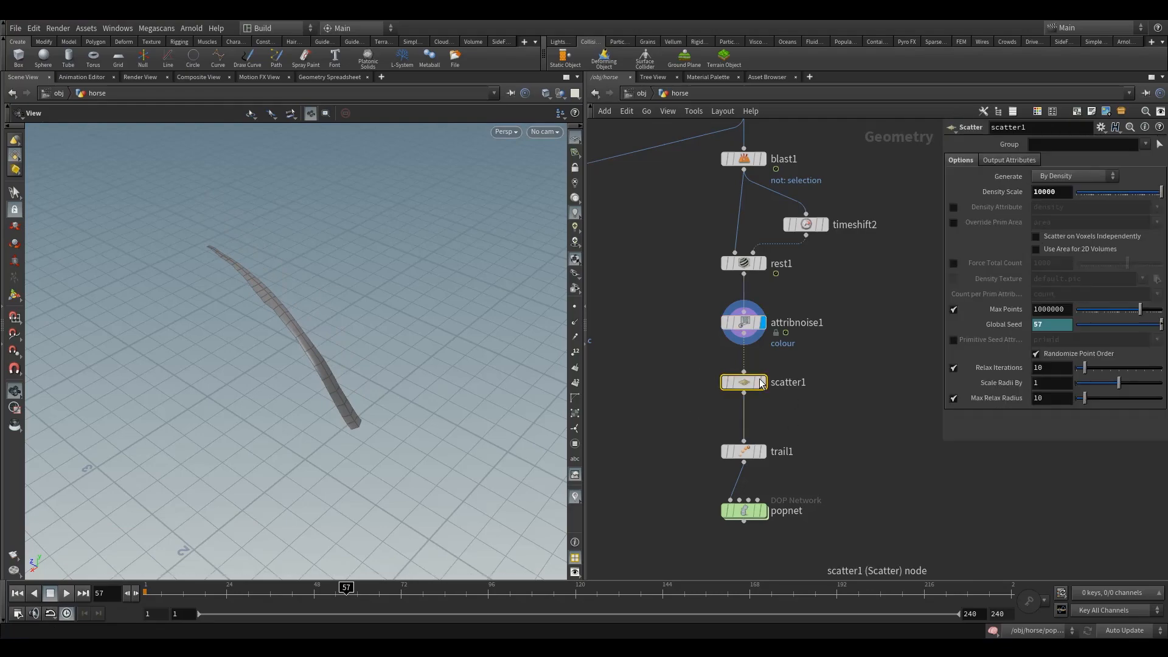
{"action": "left_click_drag", "start_coordinate": [750, 327], "coordinate": [749, 305]}
{"action": "left_click_drag", "start_coordinate": [678, 239], "coordinate": [884, 338]}
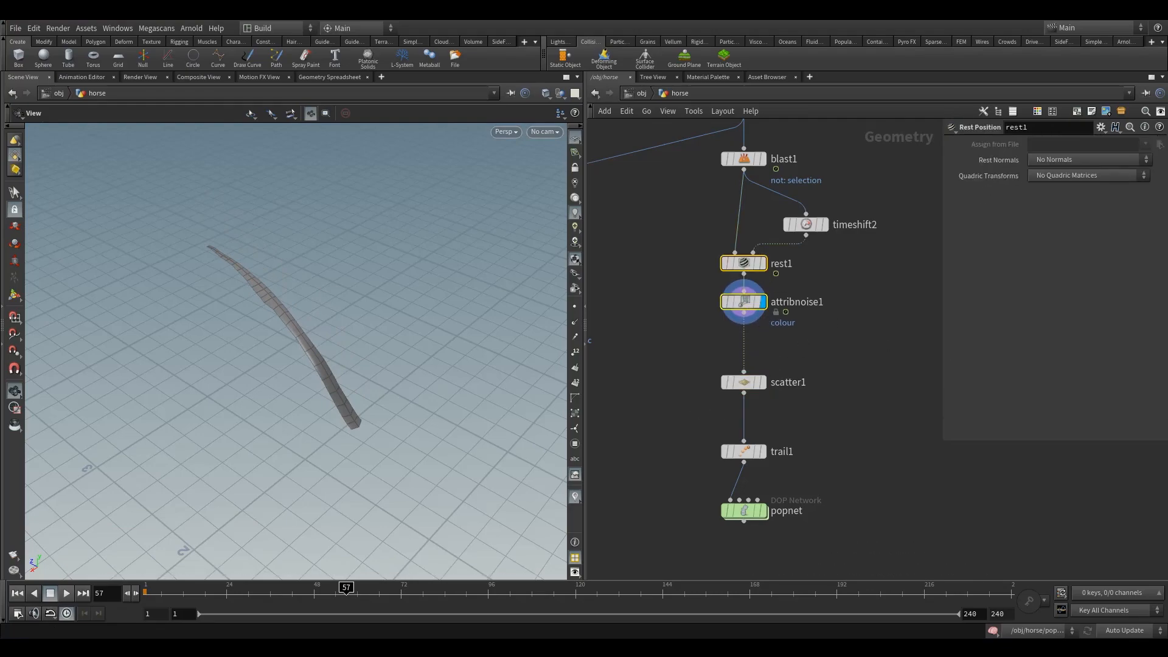
{"action": "key", "text": "Tab"}
{"action": "type", "text": "color"}
{"action": "left_click", "coordinate": [789, 62]}
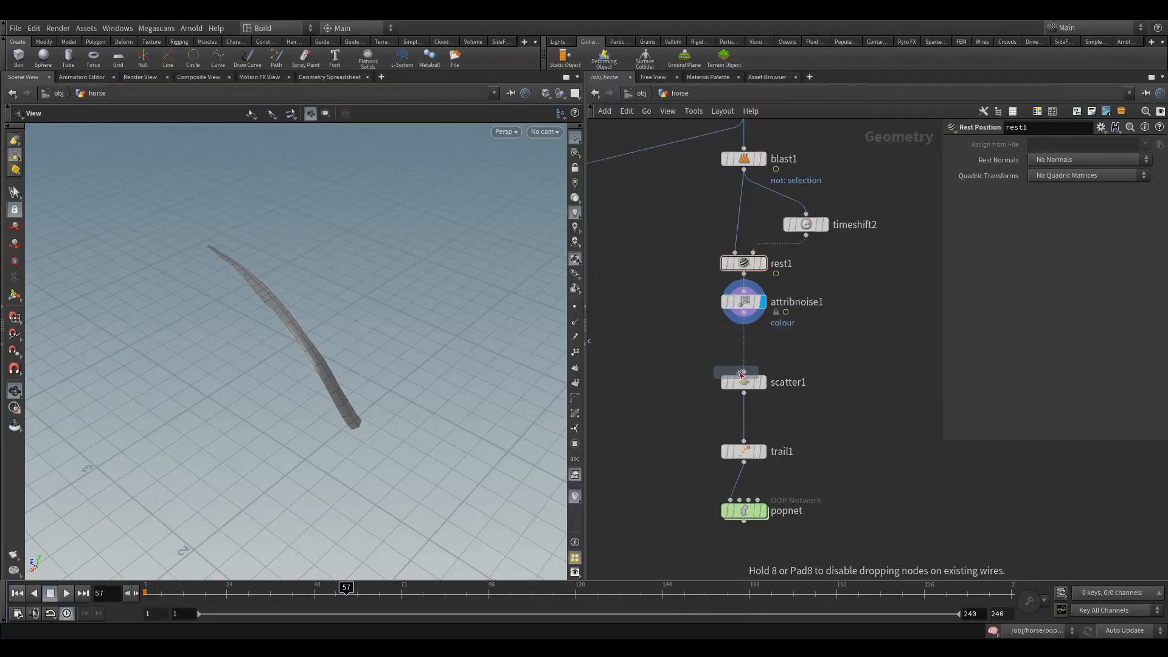
{"action": "left_click", "coordinate": [750, 348]}
{"action": "left_click_drag", "start_coordinate": [750, 342], "coordinate": [756, 347]}
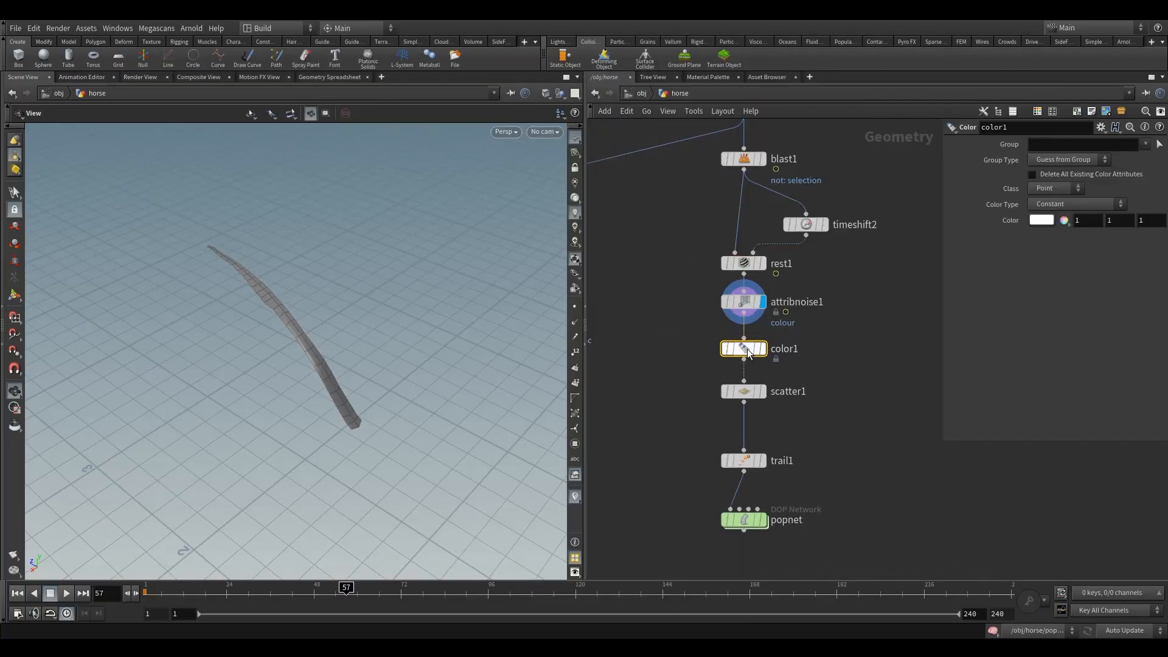
Display color1, set its color type to Ramp from Attribute and choose colour as the attribute.
{"action": "left_click", "coordinate": [764, 348]}
{"action": "left_click", "coordinate": [1051, 203]}
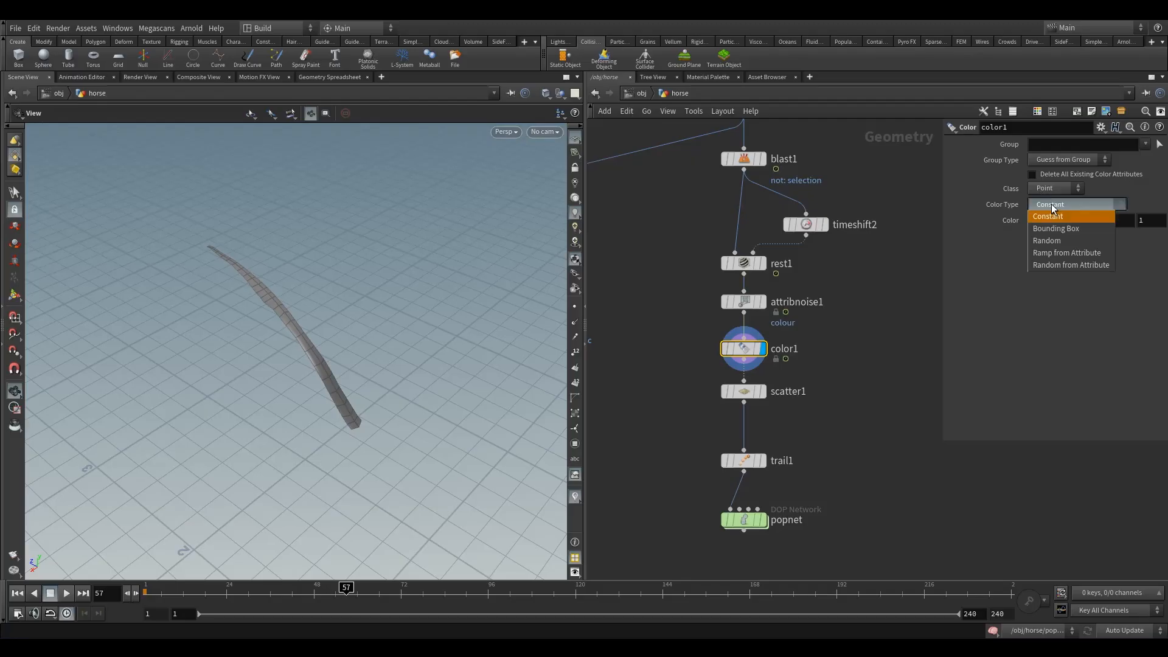
{"action": "left_click", "coordinate": [1051, 246]}
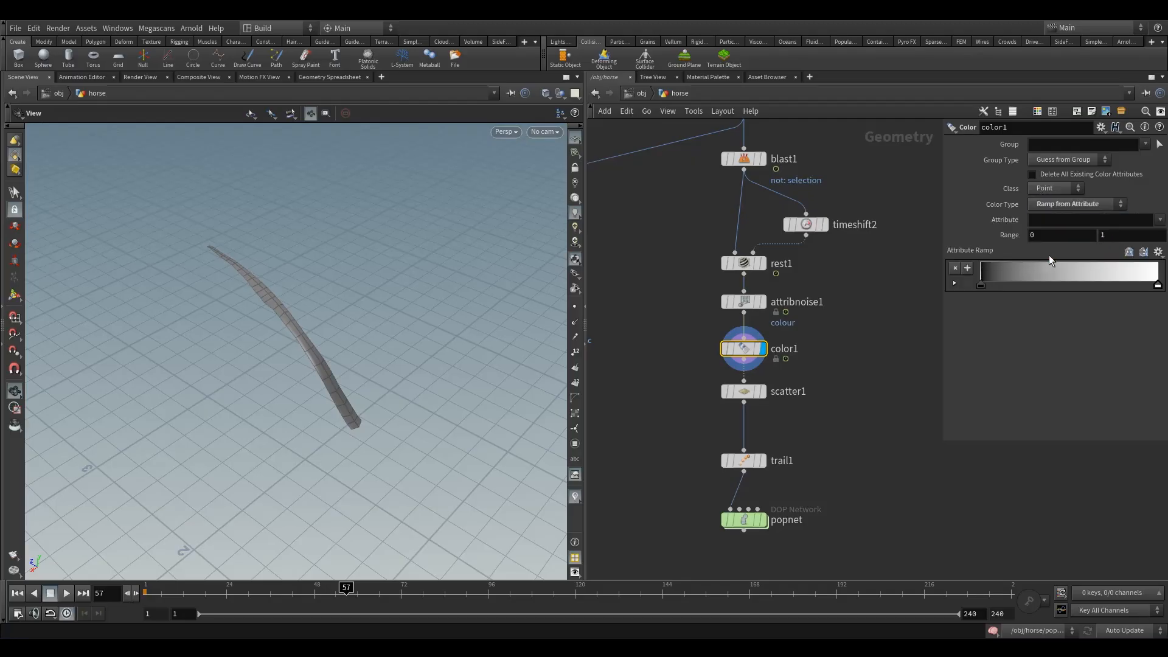
{"action": "left_click", "coordinate": [1162, 221]}
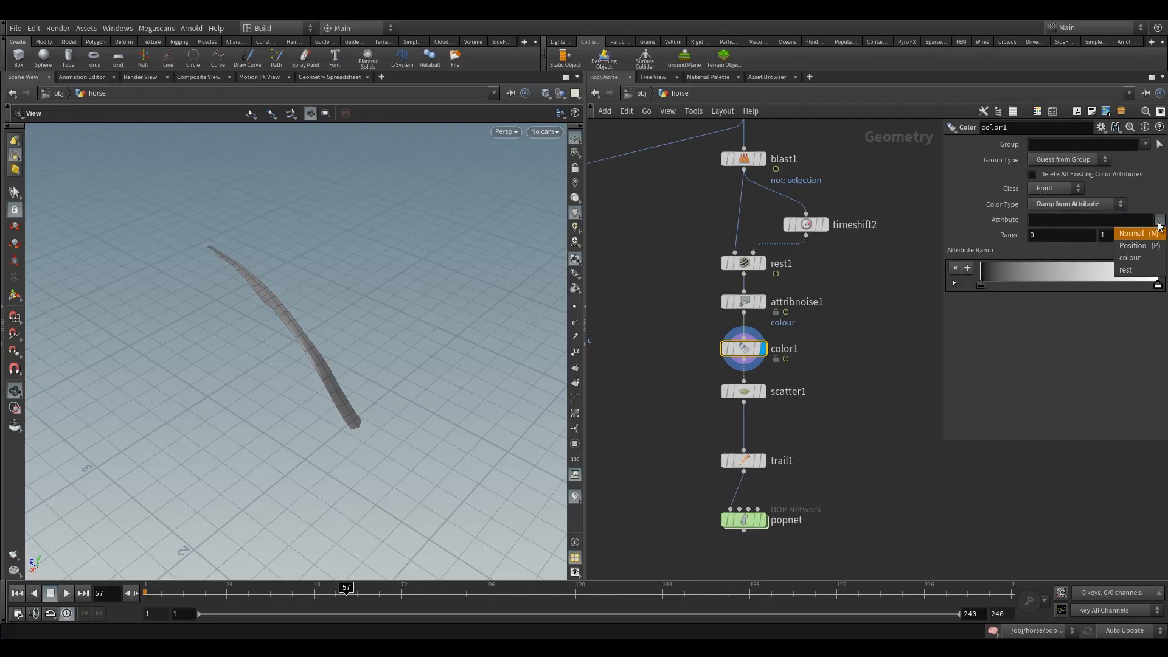
{"action": "left_click", "coordinate": [1139, 249]}
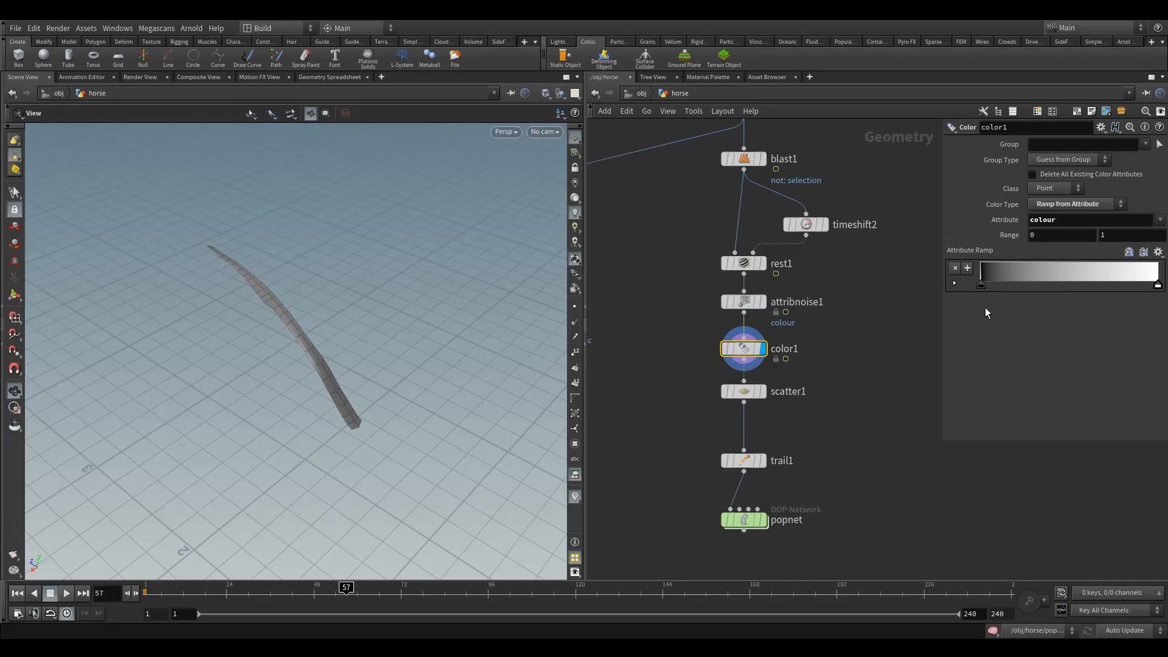
Expand color1's attribute ramp controls and set the first point's color to 0, 1, 0.7.
{"action": "left_click", "coordinate": [955, 284]}
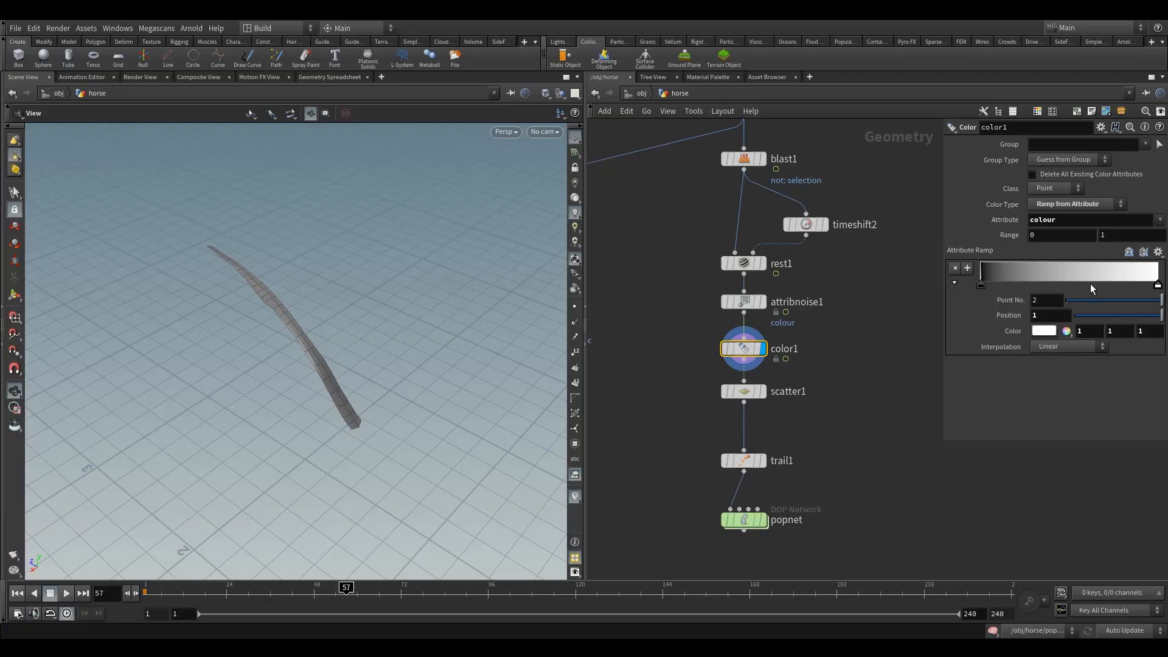
{"action": "left_click", "coordinate": [981, 285]}
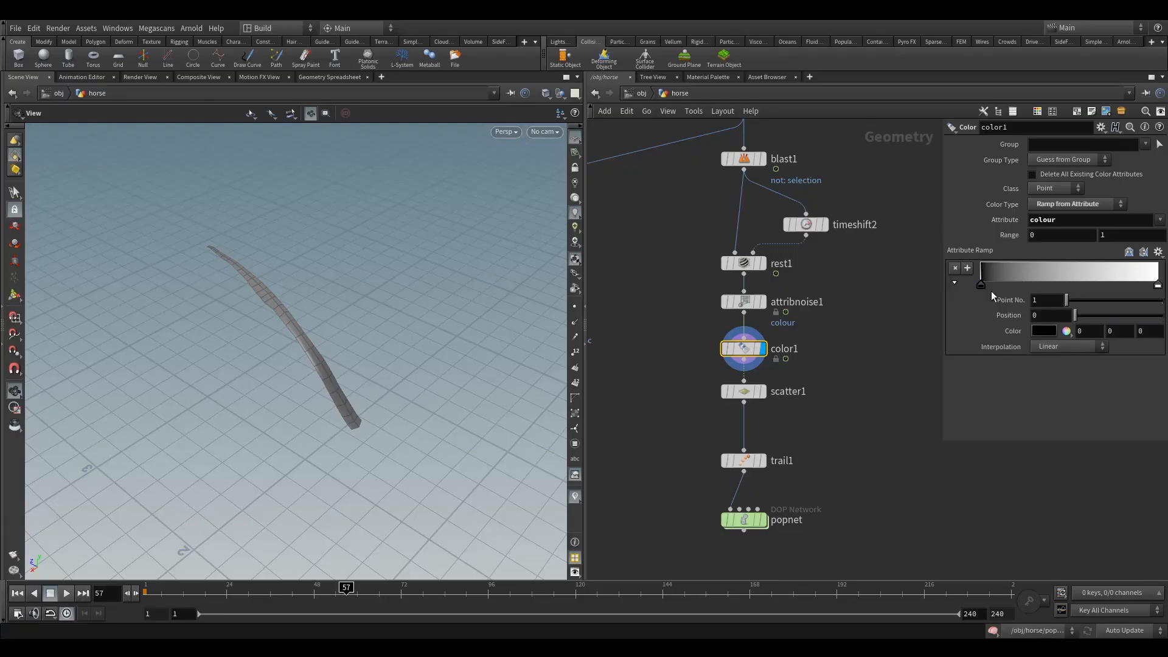
{"action": "left_click", "coordinate": [1041, 330]}
{"action": "left_click_drag", "start_coordinate": [1125, 177], "coordinate": [837, 172]}
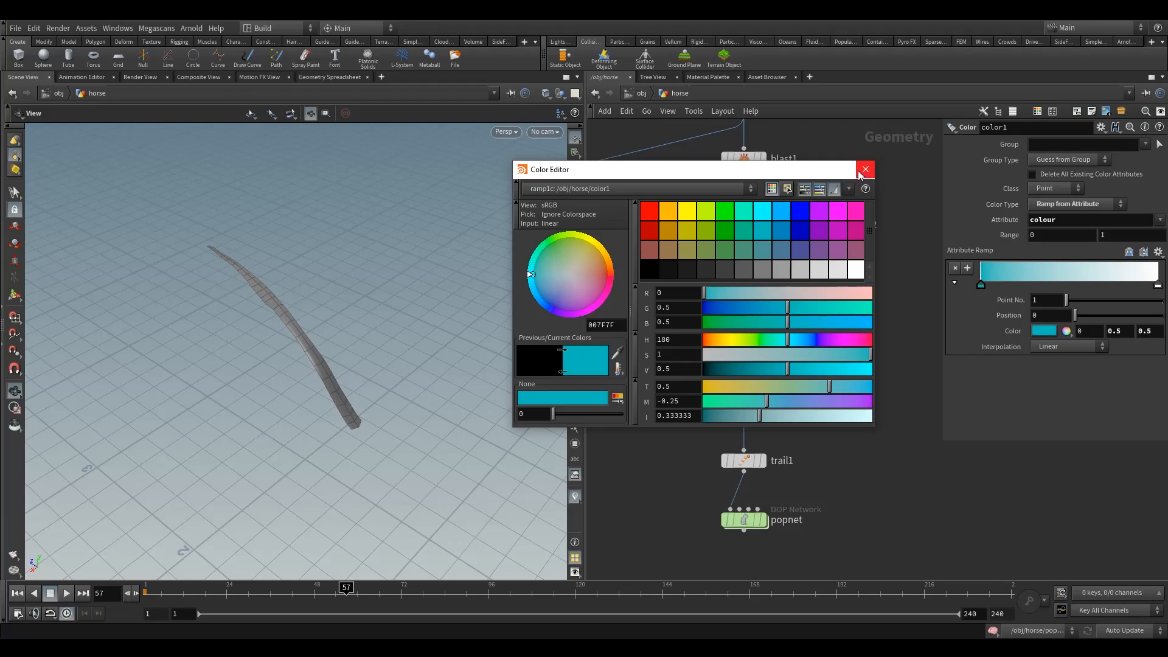
{"action": "left_click", "coordinate": [865, 170]}
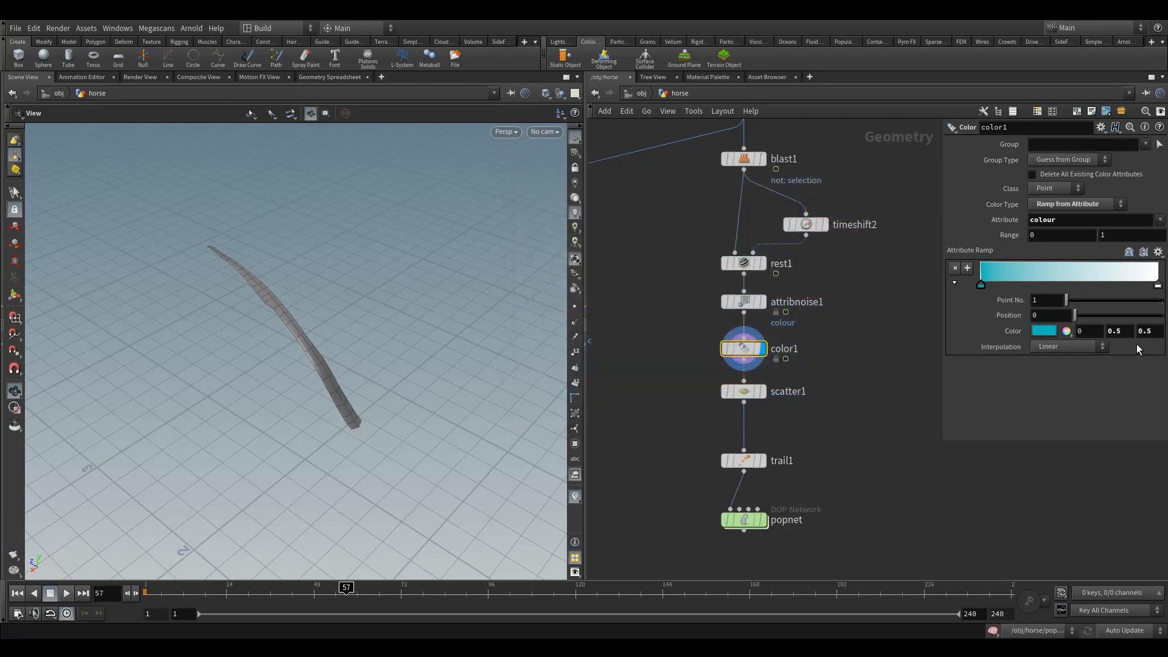
{"action": "type", "text": "1"}
{"action": "key", "text": "Return"}
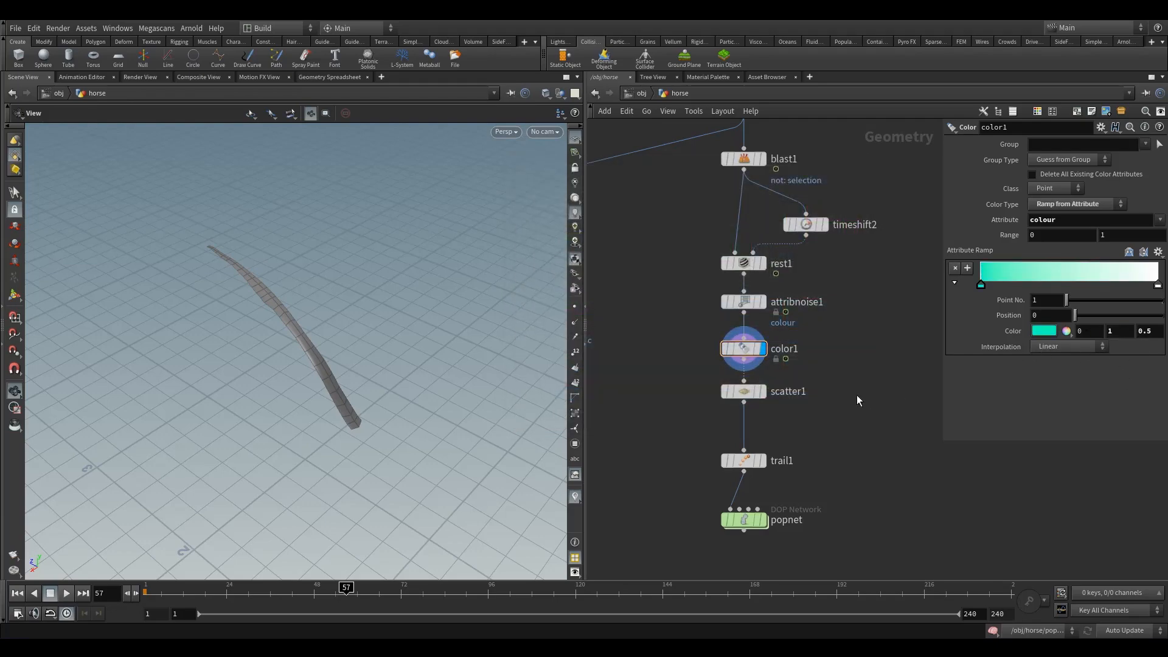
{"action": "middle_click_drag", "start_coordinate": [1151, 330], "coordinate": [1151, 349]}
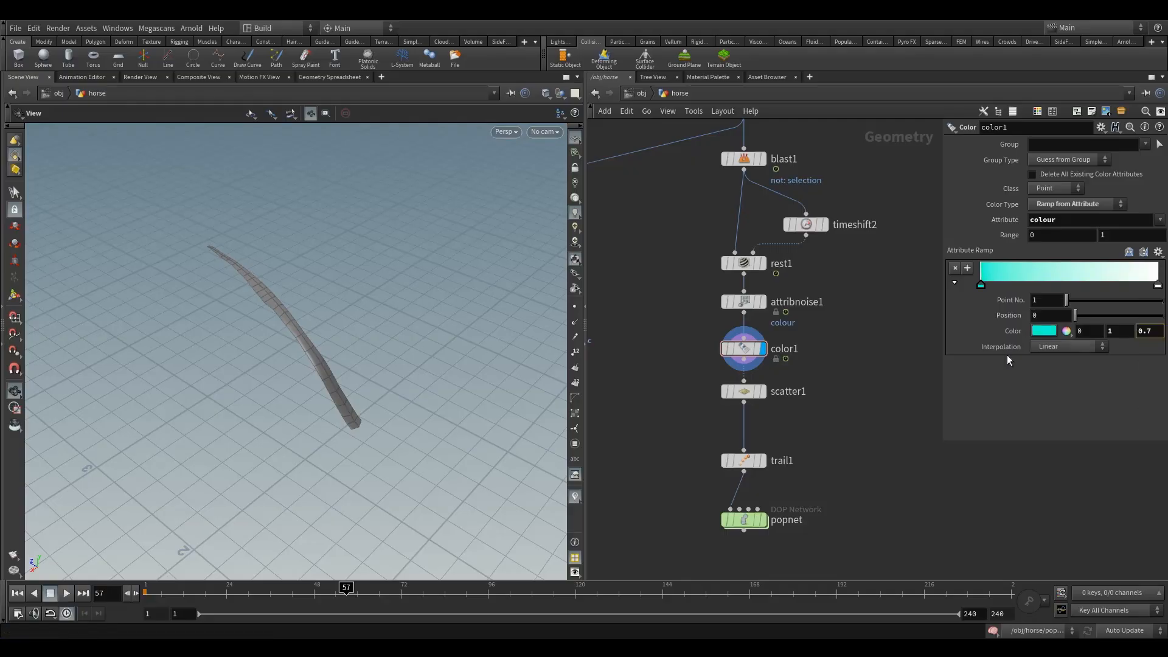
Turn off the viewport's visualizers to show color1's ramp colours on the tail.
{"action": "left_click_drag", "start_coordinate": [744, 349], "coordinate": [744, 345]}
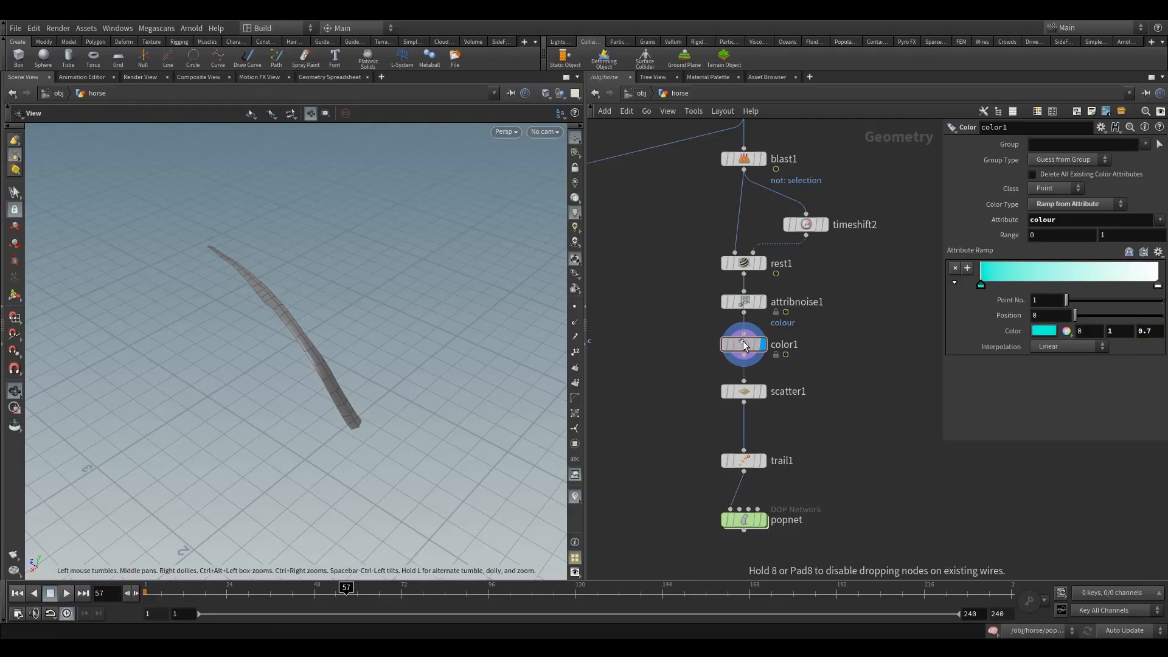
{"action": "left_click_drag", "start_coordinate": [324, 402], "coordinate": [377, 365]}
{"action": "left_click", "coordinate": [574, 494]}
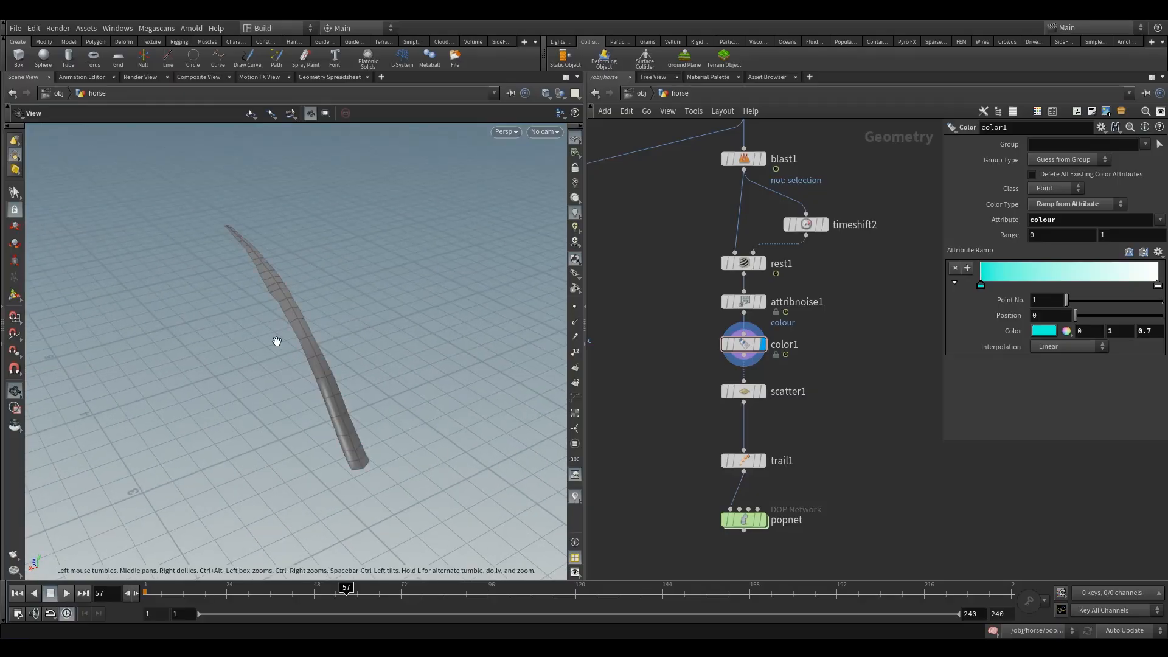
{"action": "left_click_drag", "start_coordinate": [278, 359], "coordinate": [332, 388]}
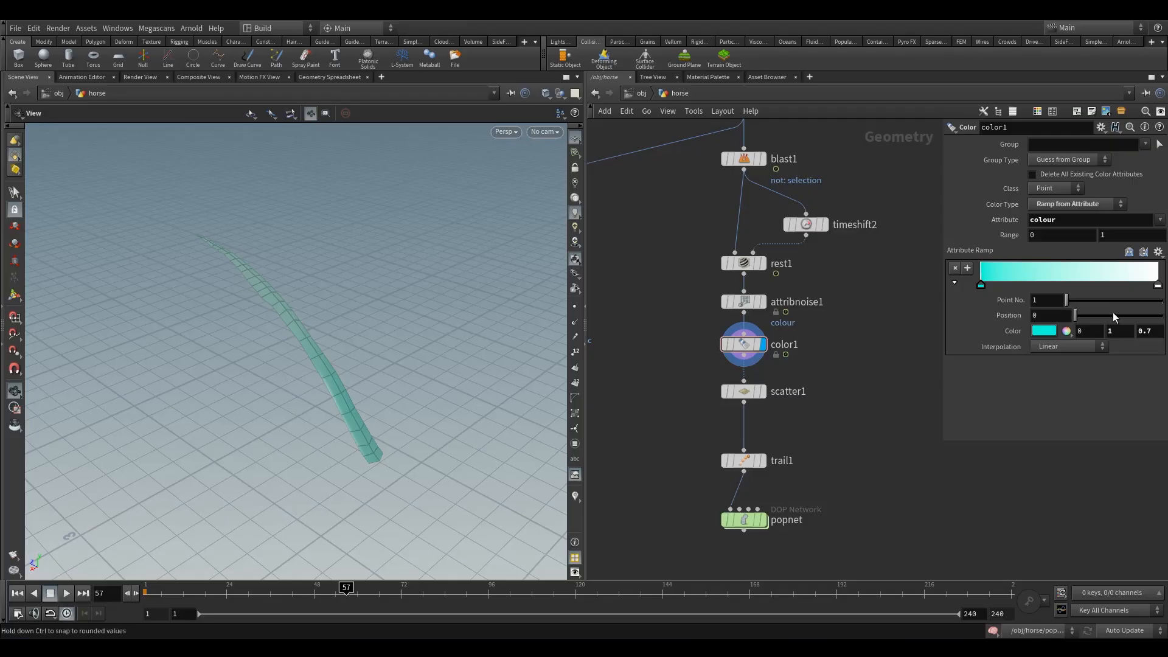
Add a second ramp point at about 0.26 and set its color to 0, 0.35, 1.
{"action": "left_click", "coordinate": [1016, 279]}
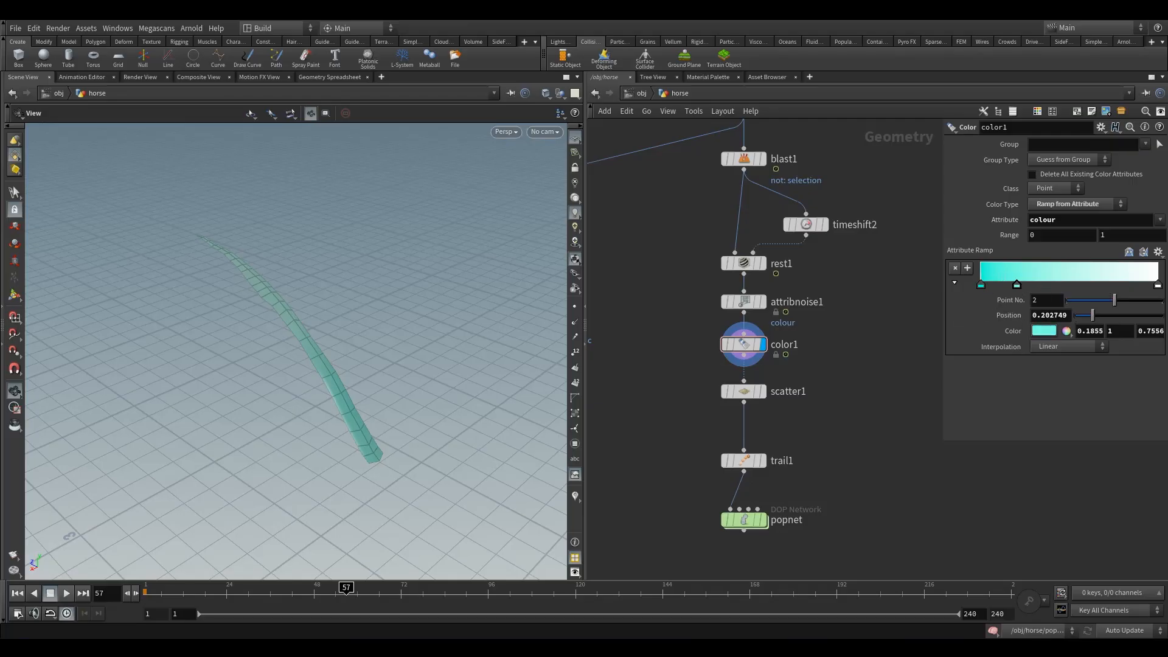
{"action": "left_click", "coordinate": [1150, 332]}
{"action": "left_click", "coordinate": [1093, 332]}
{"action": "type", "text": "0"}
{"action": "left_click", "coordinate": [1107, 331]}
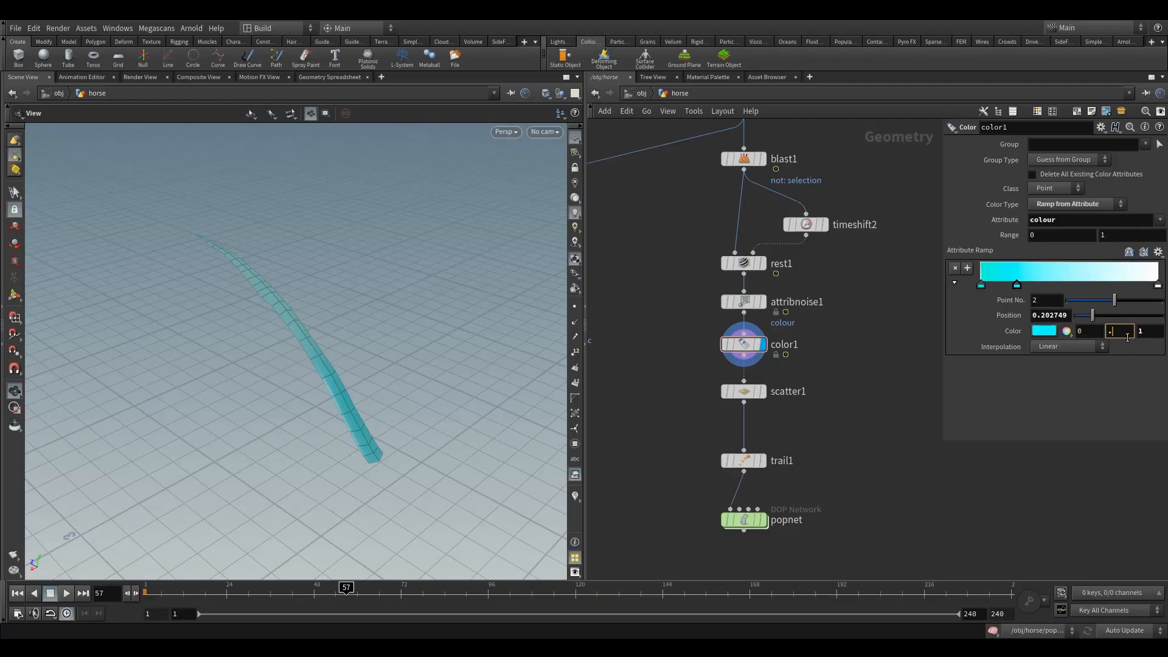
{"action": "type", "text": ".35"}
{"action": "key", "text": "Return"}
{"action": "left_click_drag", "start_coordinate": [316, 373], "coordinate": [347, 386]}
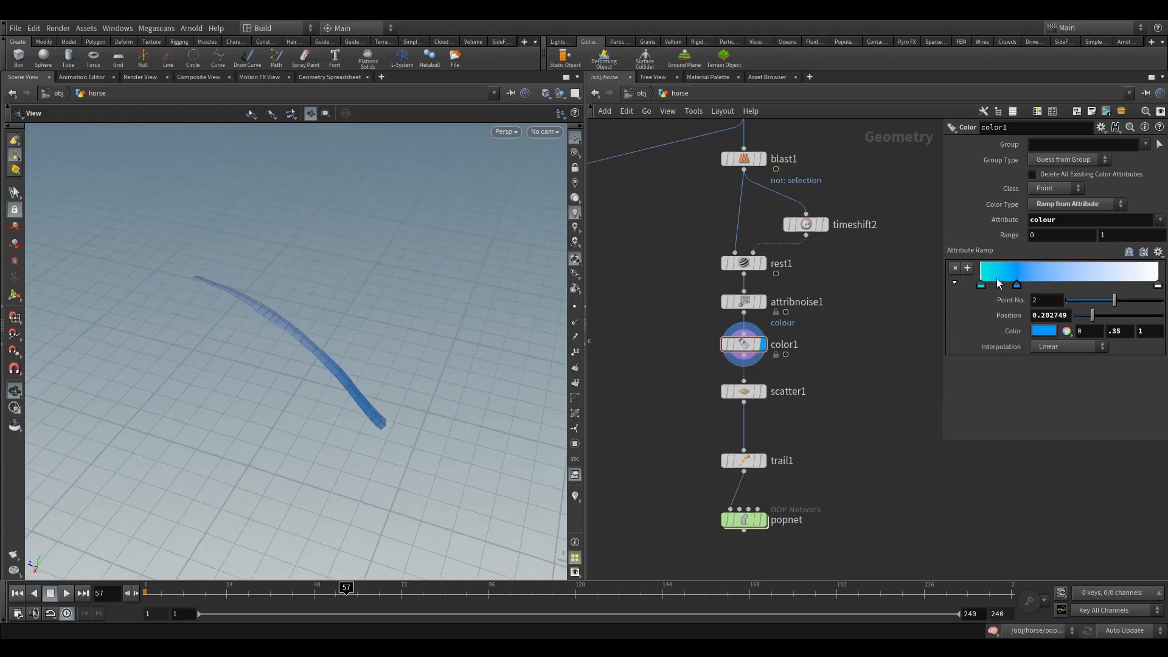
{"action": "left_click_drag", "start_coordinate": [1021, 281], "coordinate": [1030, 285]}
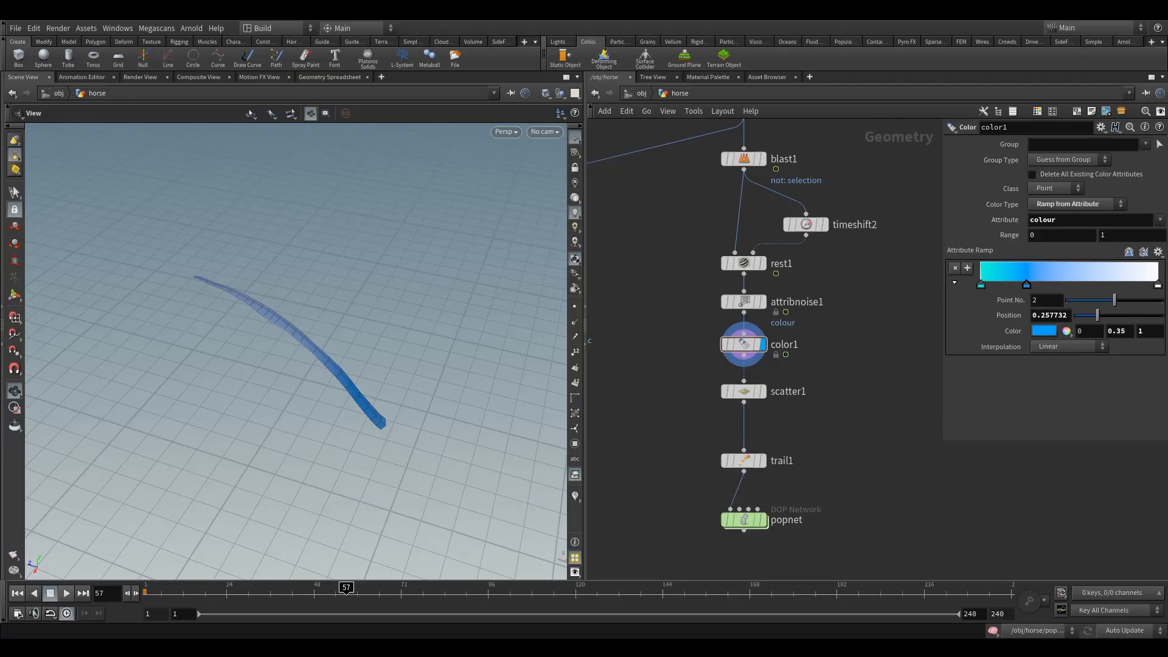
Add a third ramp point at about 0.54 and set its color to 0, 0.85, 1.
{"action": "left_click", "coordinate": [1072, 279]}
{"action": "left_click_drag", "start_coordinate": [1072, 279], "coordinate": [1077, 281]}
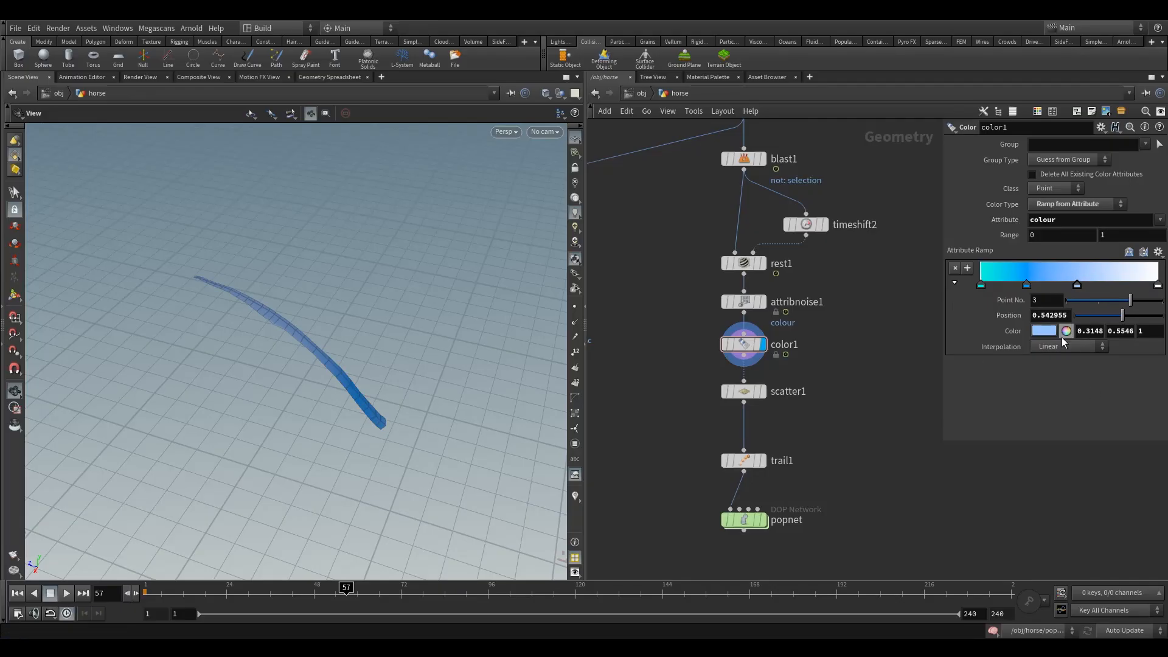
{"action": "left_click_drag", "start_coordinate": [941, 338], "coordinate": [780, 343]}
{"action": "left_click_drag", "start_coordinate": [1042, 332], "coordinate": [893, 340]}
{"action": "type", "text": "85"}
{"action": "type", "text": "0"}
{"action": "key", "text": "Return"}
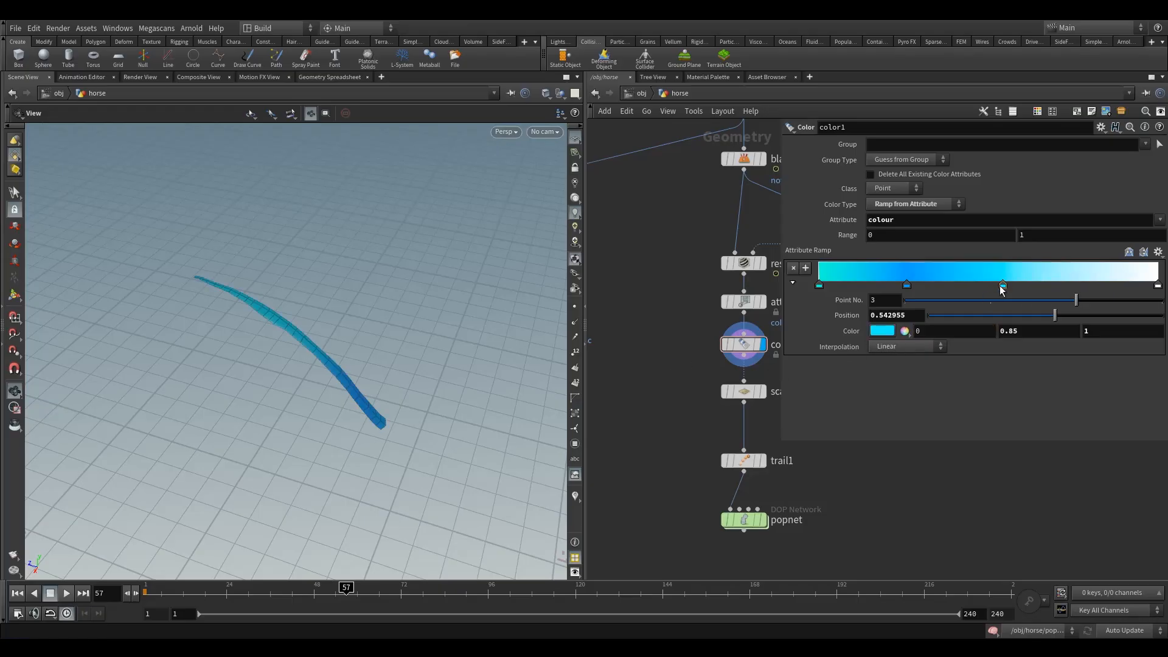
Set the third ramp point's position to 0.5 and the second point's position to 0.25.
{"action": "left_click_drag", "start_coordinate": [881, 317], "coordinate": [926, 327]}
{"action": "type", "text": "5"}
{"action": "key", "text": "Return"}
{"action": "left_click", "coordinate": [907, 284]}
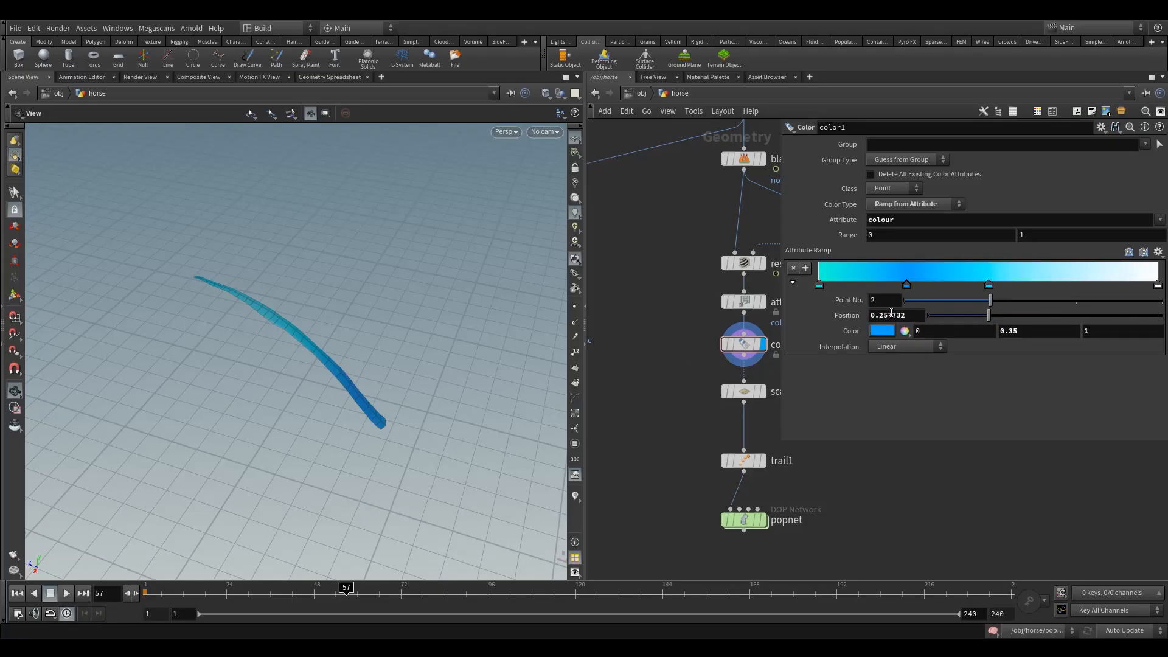
{"action": "left_click_drag", "start_coordinate": [879, 315], "coordinate": [988, 318]}
{"action": "type", "text": "25"}
{"action": "key", "text": "Return"}
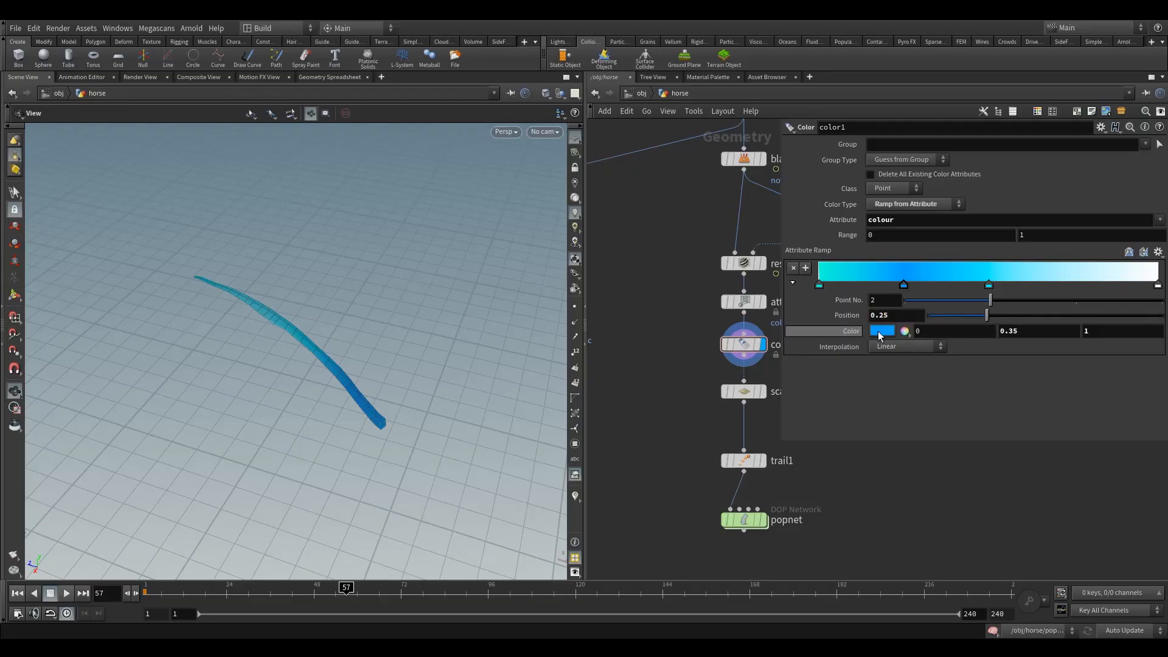
Add a fourth ramp point at about 0.76 and set its color to 1, 0, 0.45.
{"action": "left_click", "coordinate": [1078, 278]}
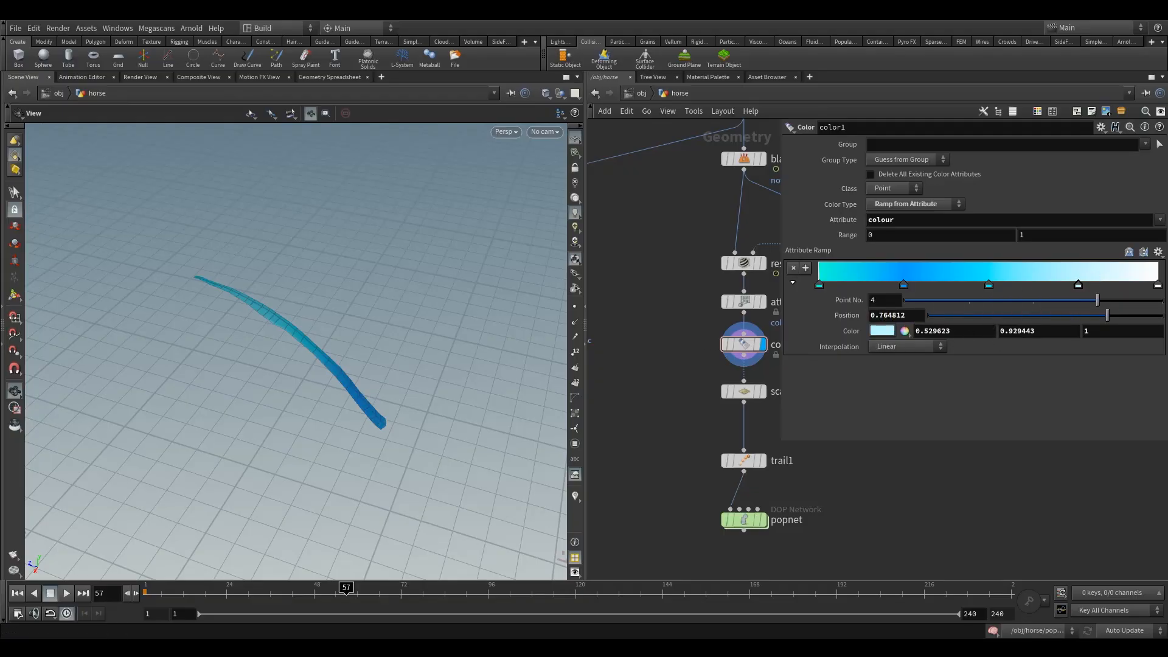
{"action": "left_click", "coordinate": [966, 331]}
{"action": "type", "text": "1"}
{"action": "key", "text": "Tab"}
{"action": "type", "text": "0"}
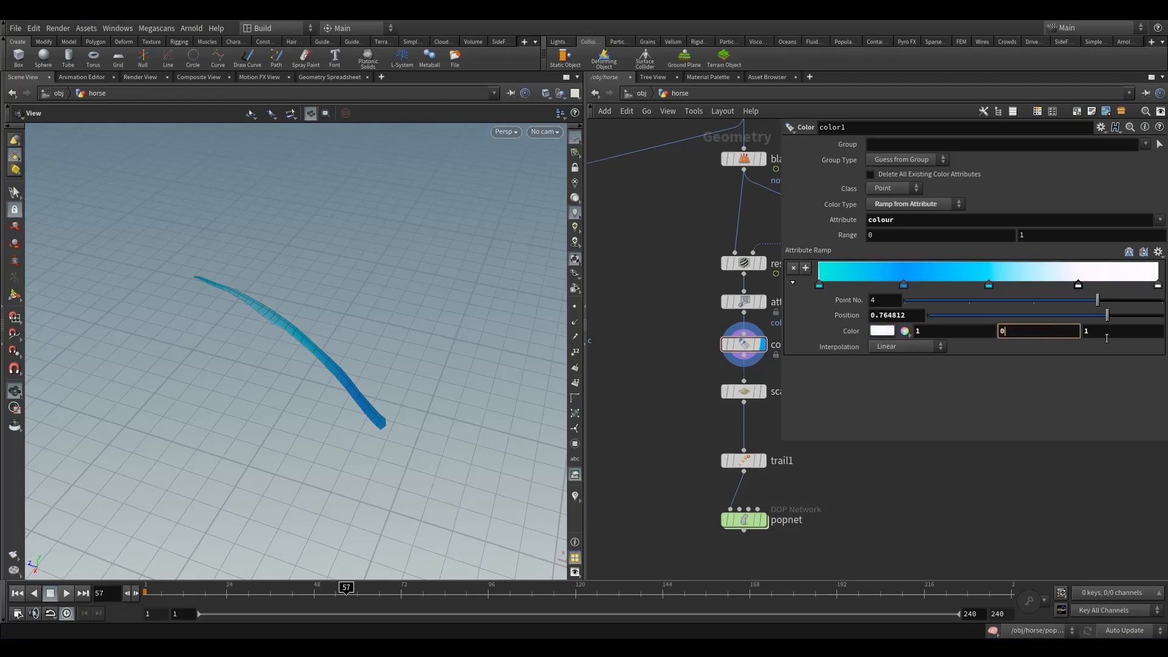
{"action": "key", "text": "Tab"}
{"action": "type", "text": "1"}
{"action": "key", "text": "BackSpace"}
{"action": "type", "text": ".45"}
{"action": "key", "text": "Return"}
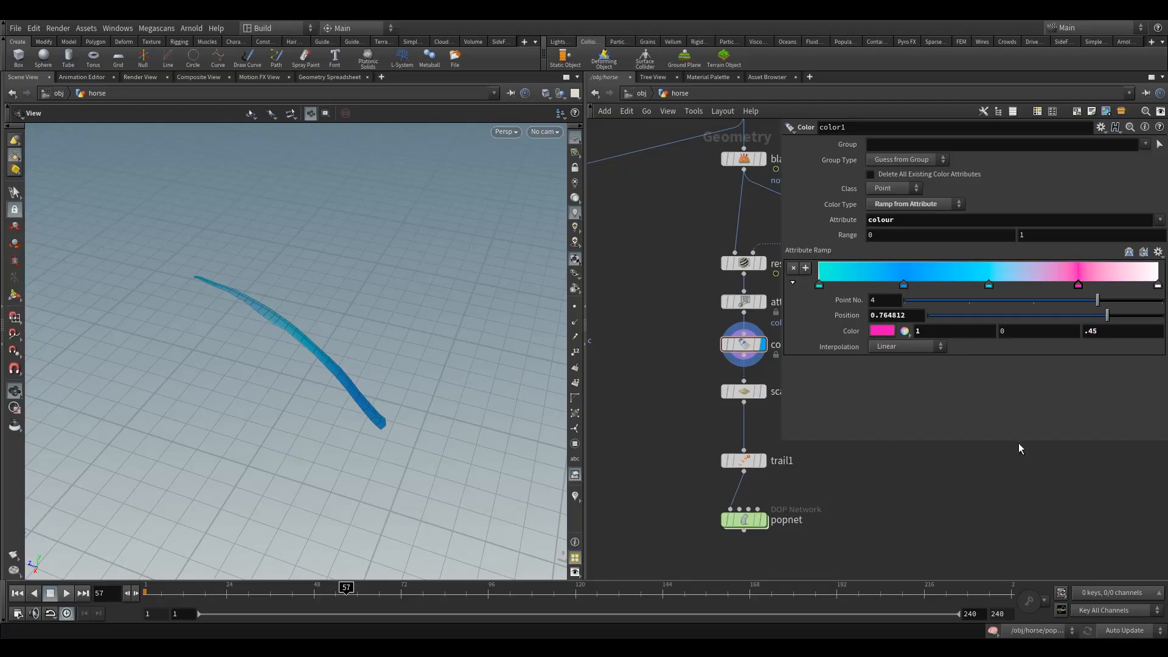
Replace the white end point of the ramp with a pink point at position 1.
{"action": "left_click", "coordinate": [1158, 285]}
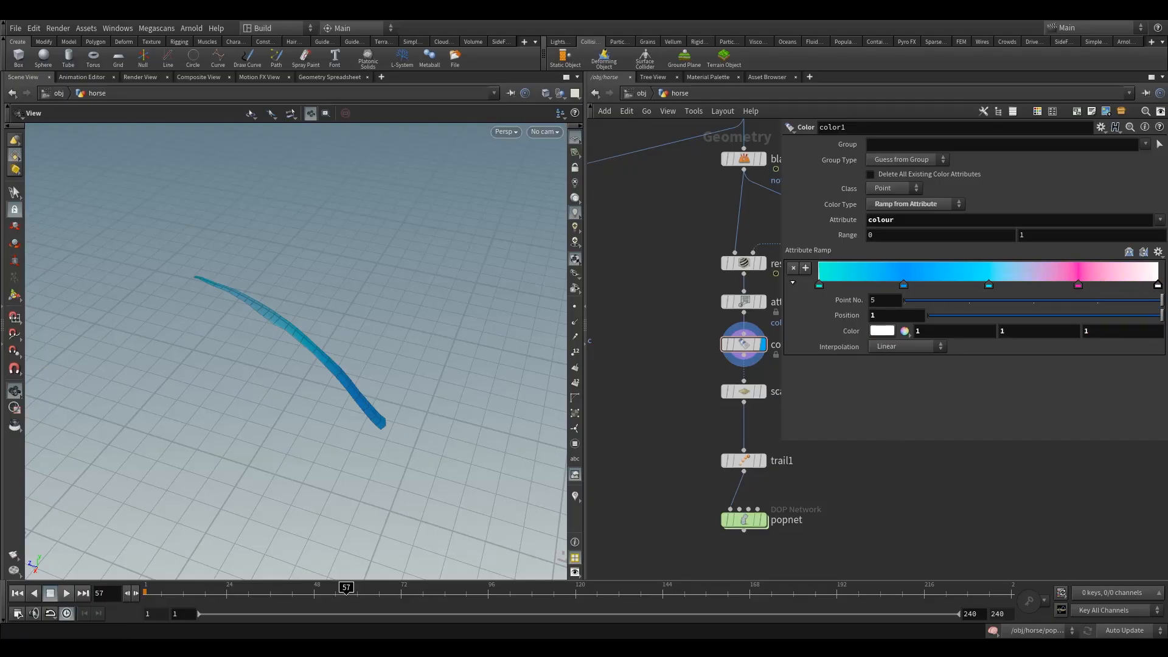
{"action": "left_click", "coordinate": [1082, 271]}
{"action": "left_click_drag", "start_coordinate": [1085, 288], "coordinate": [1161, 287]}
{"action": "left_click", "coordinate": [1158, 286]}
{"action": "key", "text": "Delete"}
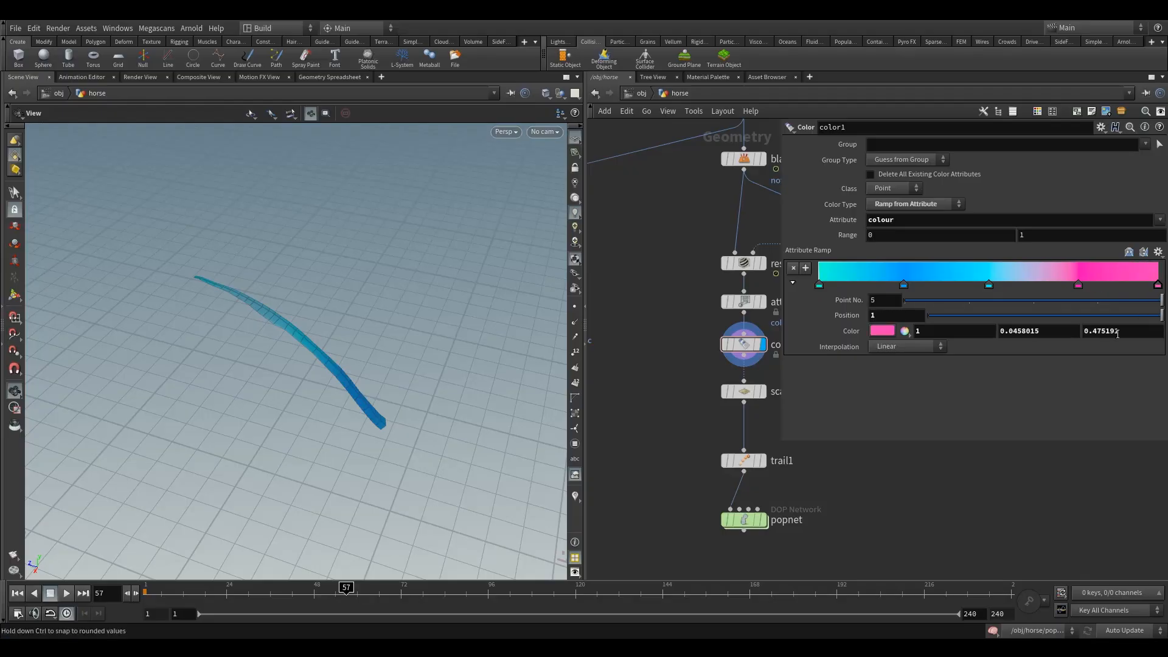
Scrub to frame 95 to check the tail's colours and display scatter1.
{"action": "left_click_drag", "start_coordinate": [337, 432], "coordinate": [300, 455]}
{"action": "left_click_drag", "start_coordinate": [204, 331], "coordinate": [263, 378]}
{"action": "left_click_drag", "start_coordinate": [347, 589], "coordinate": [485, 542]}
{"action": "scroll", "coordinate": [596, 381], "scroll_direction": "down", "scroll_amount": 4}
{"action": "left_click", "coordinate": [705, 339]}
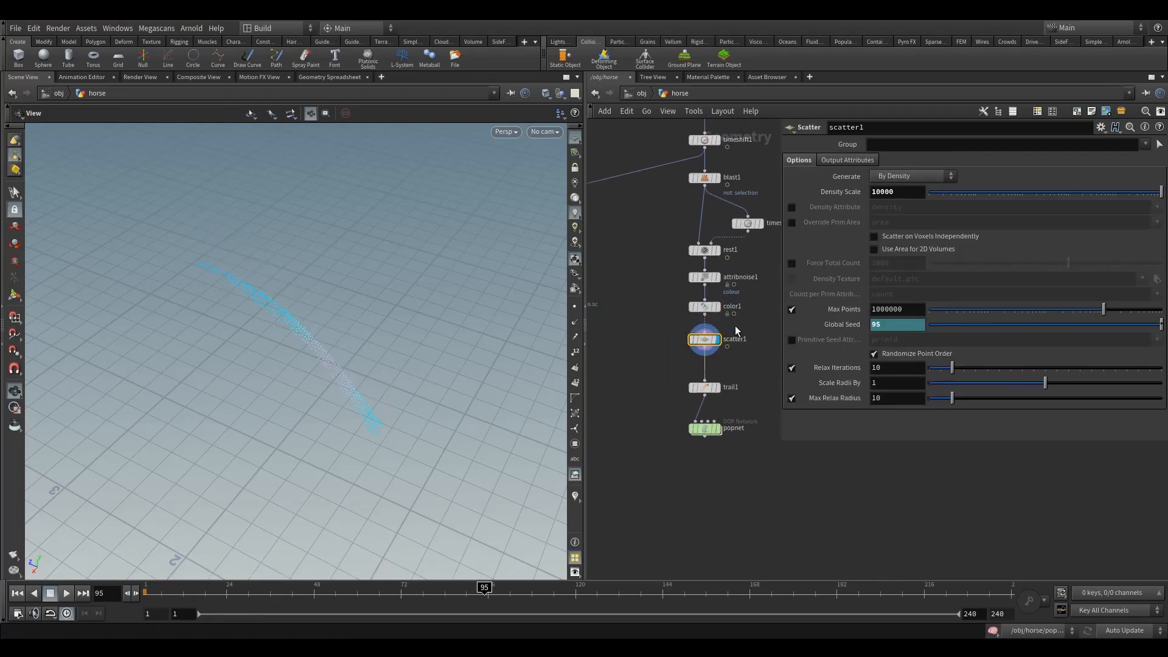
Set the viewport's background color scheme to Dark and view the scattered points at frame 129.
{"action": "key", "text": "d"}
{"action": "left_click", "coordinate": [372, 228]}
{"action": "left_click", "coordinate": [163, 249]}
{"action": "left_click", "coordinate": [153, 271]}
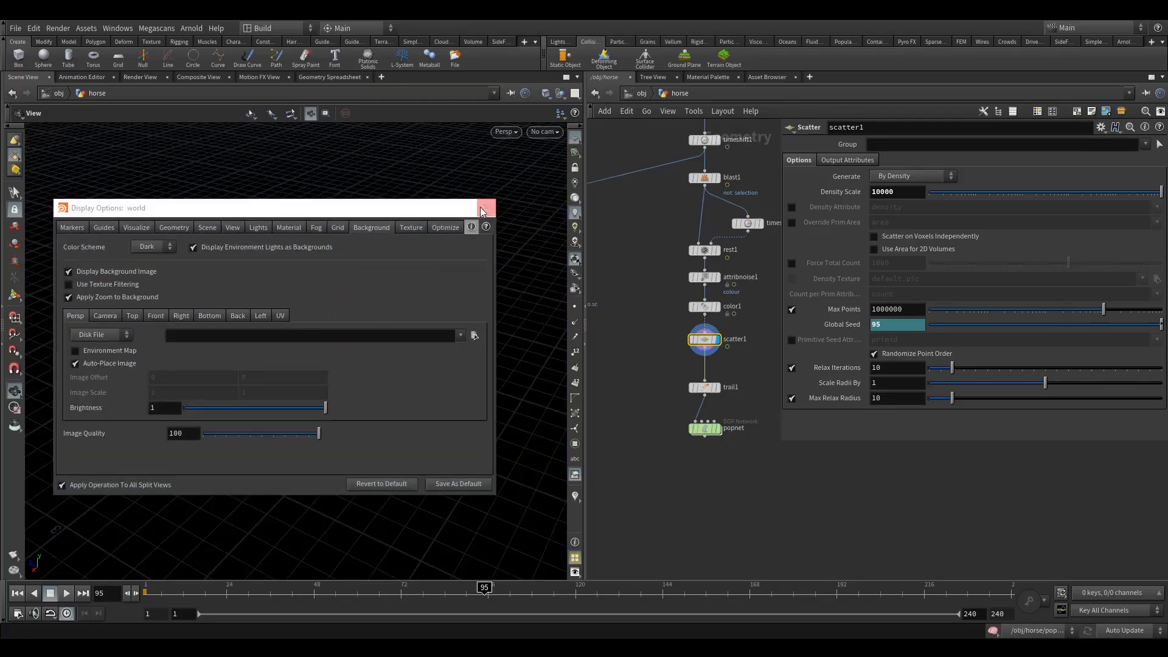
{"action": "left_click", "coordinate": [486, 207]}
{"action": "scroll", "coordinate": [309, 440], "scroll_direction": "up", "scroll_amount": 2}
{"action": "left_click_drag", "start_coordinate": [309, 440], "coordinate": [335, 429]}
{"action": "left_click_drag", "start_coordinate": [485, 592], "coordinate": [607, 591]}
Set the viewport's particle point size to 5 pixels in the display options.
{"action": "key", "text": "d"}
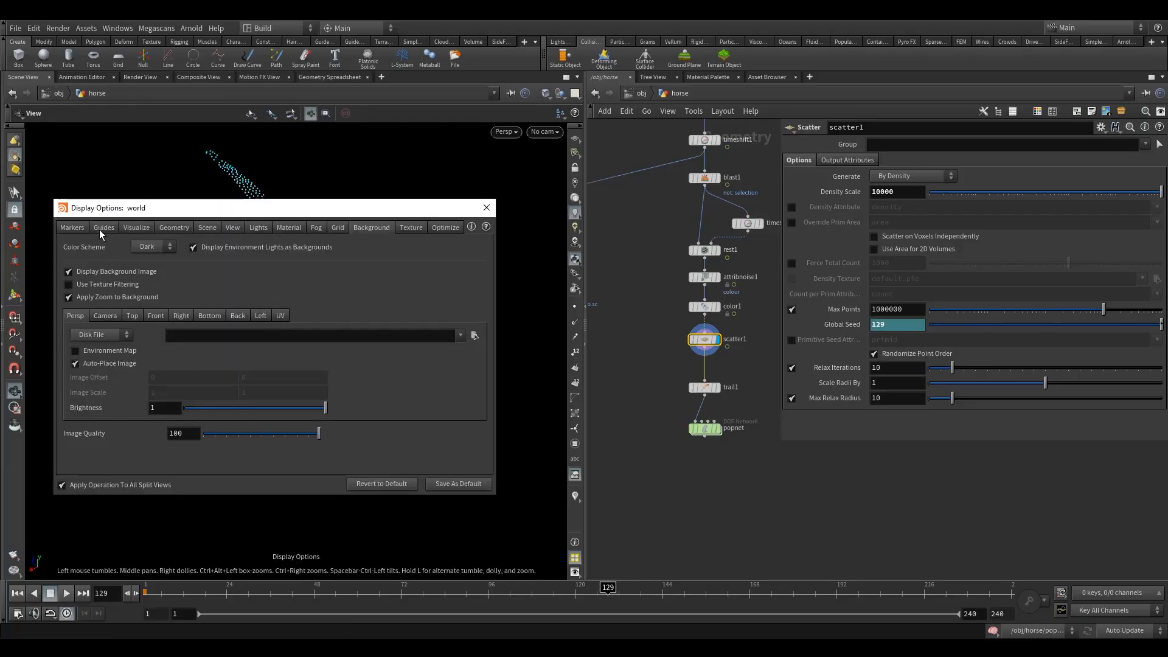
{"action": "left_click", "coordinate": [74, 229]}
{"action": "left_click", "coordinate": [104, 228]}
{"action": "left_click", "coordinate": [173, 228]}
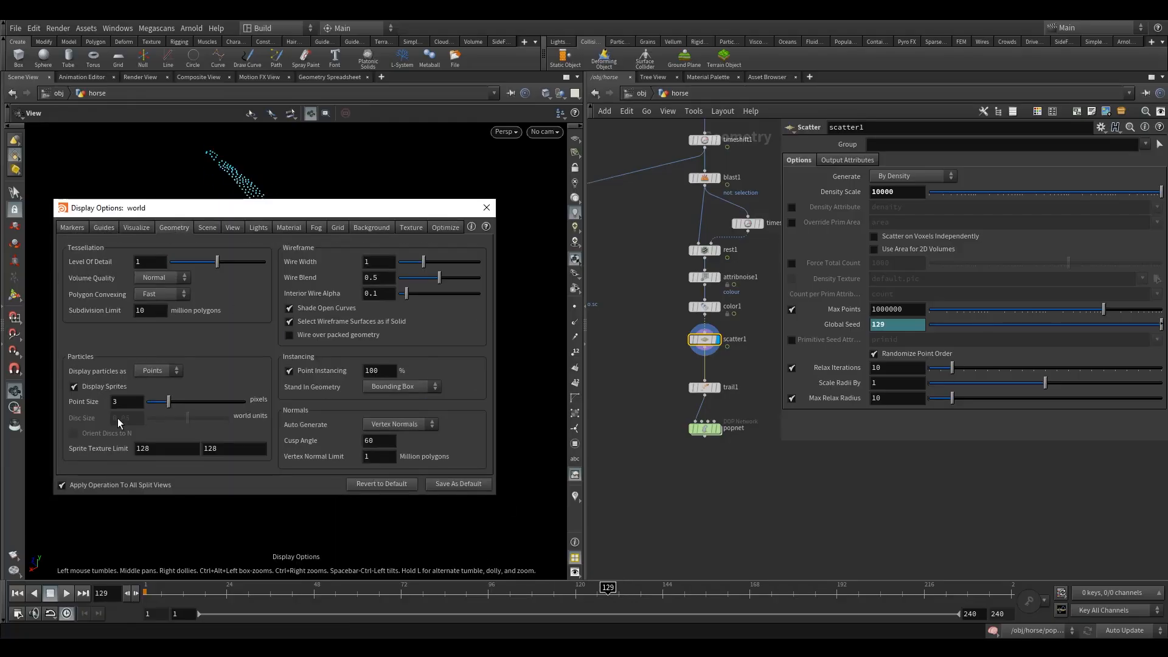
{"action": "double_click", "coordinate": [115, 402]}
{"action": "type", "text": "5"}
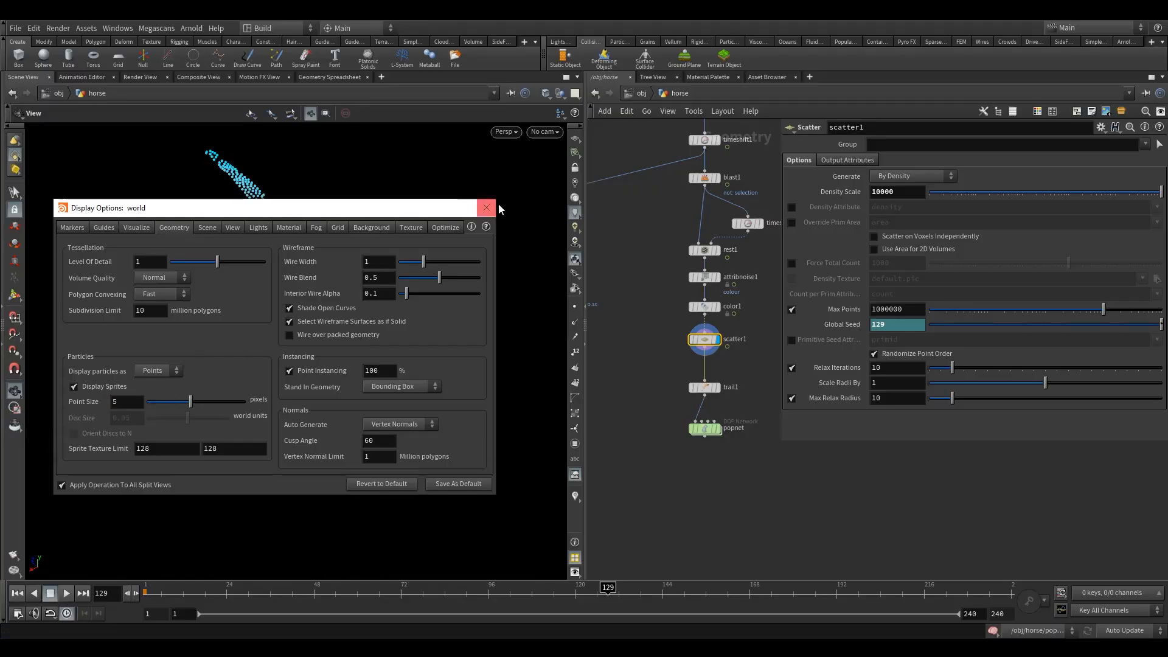
{"action": "left_click", "coordinate": [486, 208]}
Disable viewport lighting and scrub to frames 84 and 166 to compare the scattered points' colours.
{"action": "left_click_drag", "start_coordinate": [484, 587], "coordinate": [444, 588]}
{"action": "left_click", "coordinate": [574, 202]}
{"action": "left_click_drag", "start_coordinate": [496, 238], "coordinate": [600, 224]}
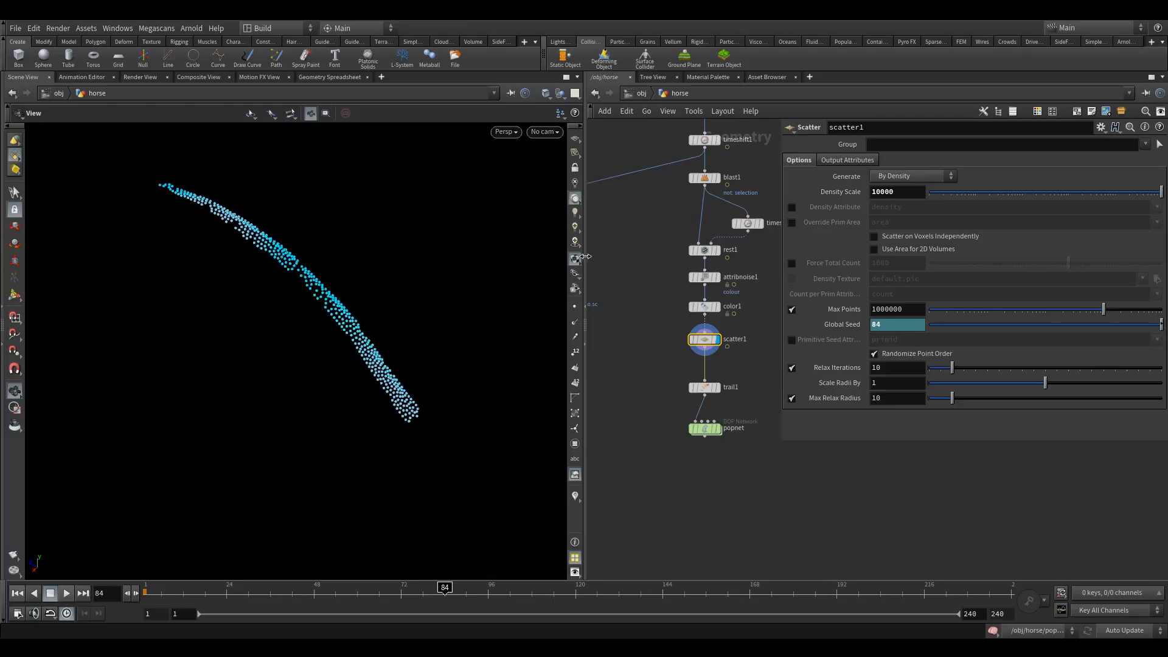
{"action": "left_click_drag", "start_coordinate": [446, 587], "coordinate": [743, 592]}
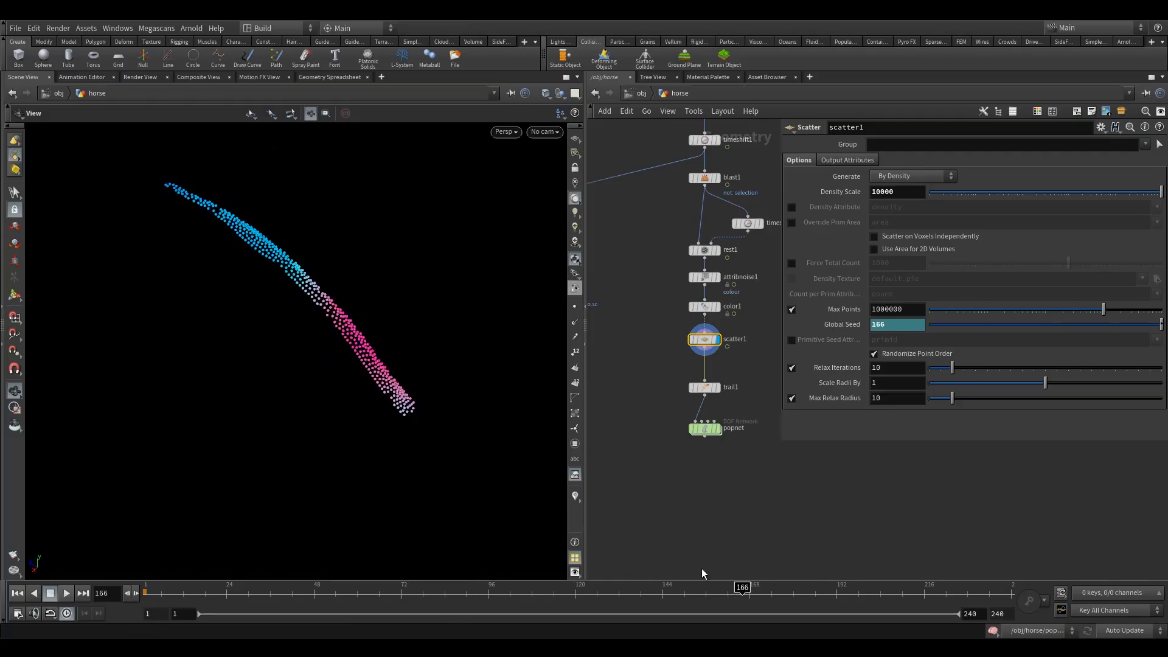
{"action": "left_click_drag", "start_coordinate": [347, 349], "coordinate": [316, 351]}
Play the animation from frame 9 to examine how the colours move across the scattered points.
{"action": "left_click_drag", "start_coordinate": [725, 589], "coordinate": [174, 558]}
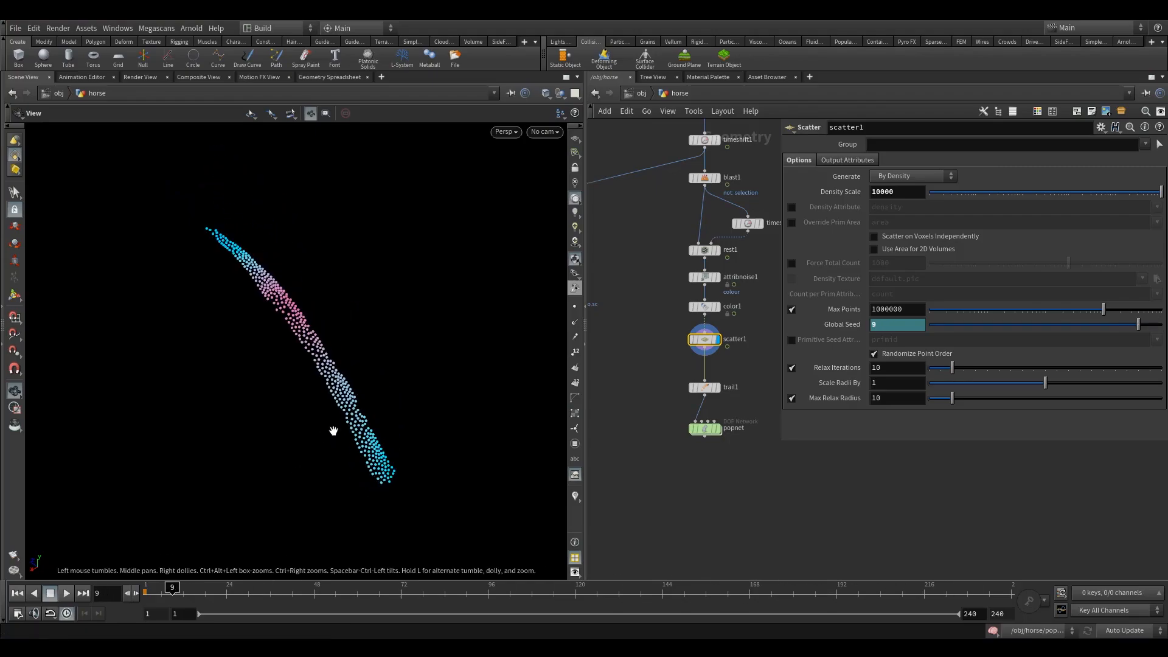
{"action": "left_click", "coordinate": [66, 593]}
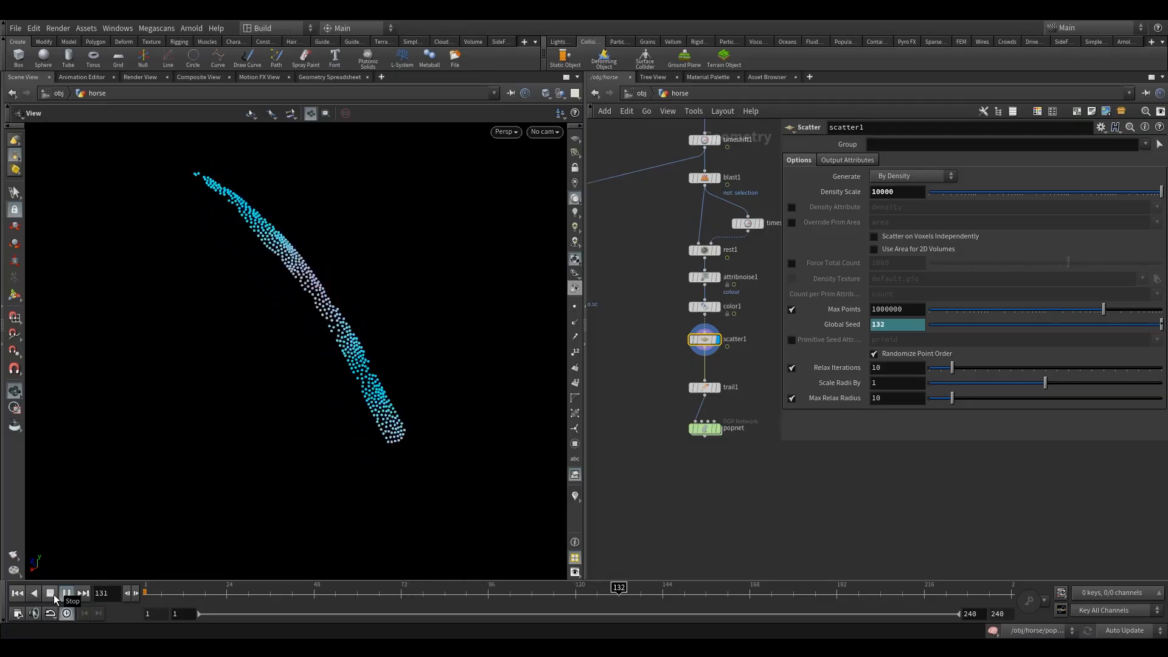
{"action": "left_click", "coordinate": [53, 593]}
{"action": "mouse_move", "coordinate": [285, 365]}
{"action": "left_mouse_down"}
{"action": "mouse_move", "coordinate": [266, 415]}
{"action": "mouse_move", "coordinate": [280, 378]}
{"action": "left_mouse_up"}
Review the settings of timeshift1 and scatter1 while viewing the scattered points from several angles.
{"action": "middle_click_drag", "start_coordinate": [657, 216], "coordinate": [670, 338]}
{"action": "left_click", "coordinate": [719, 262]}
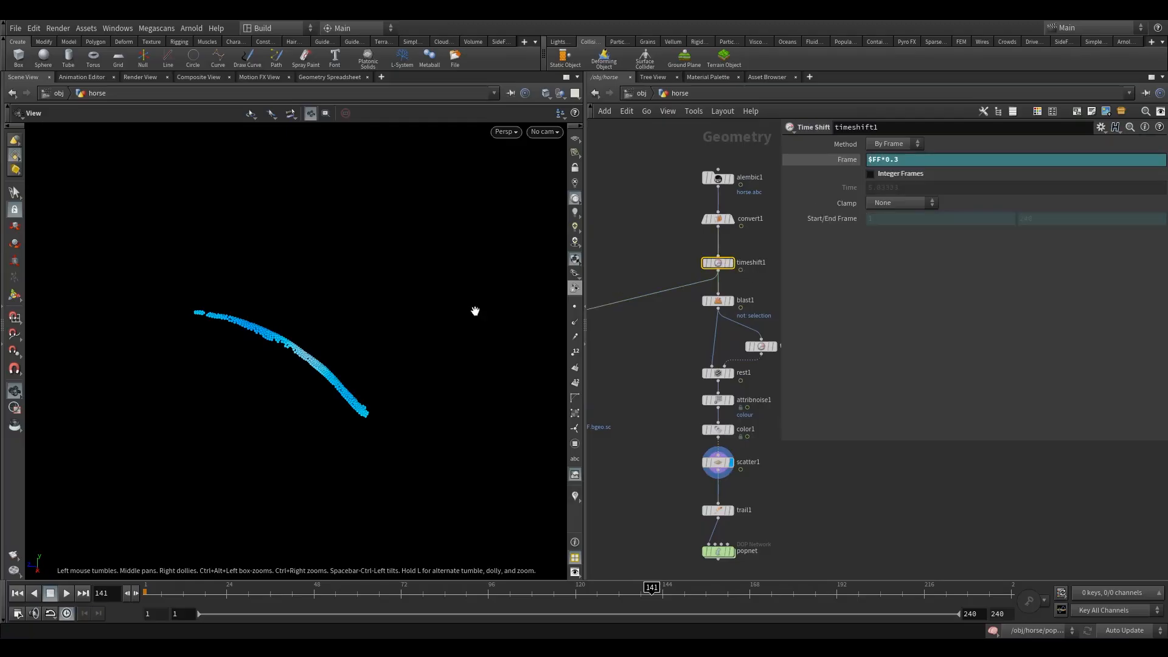
{"action": "left_click_drag", "start_coordinate": [250, 356], "coordinate": [261, 346]}
{"action": "right_click_drag", "start_coordinate": [307, 329], "coordinate": [515, 309]}
{"action": "left_click_drag", "start_coordinate": [309, 324], "coordinate": [277, 349]}
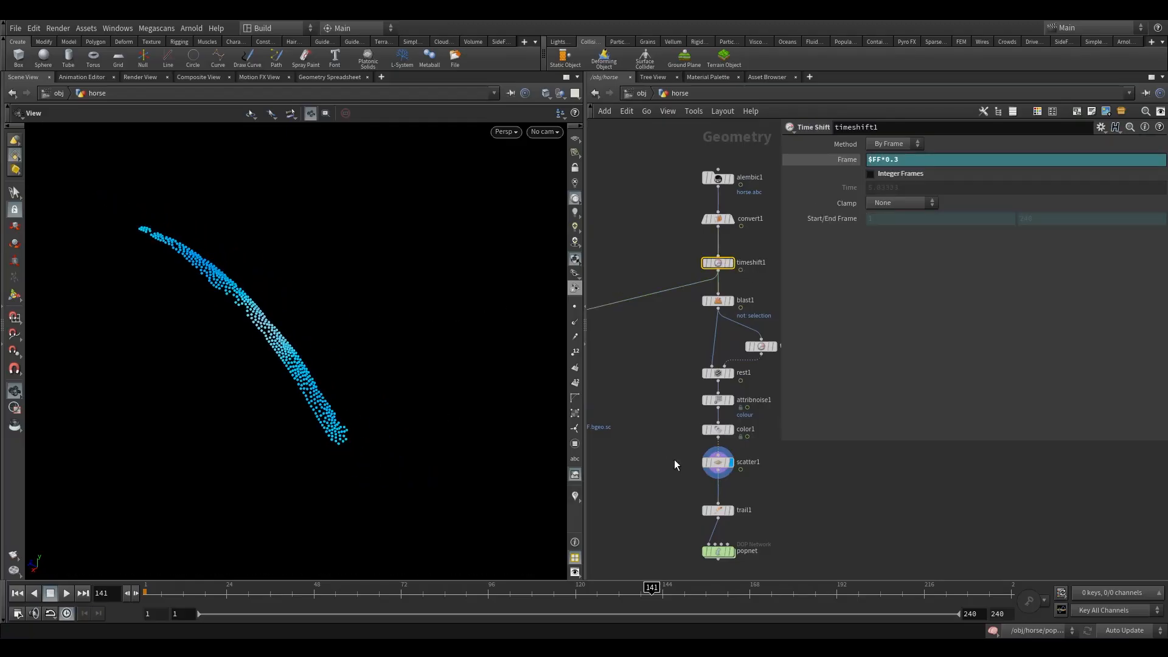
{"action": "left_click", "coordinate": [718, 462]}
{"action": "middle_click_drag", "start_coordinate": [745, 476], "coordinate": [747, 417]}
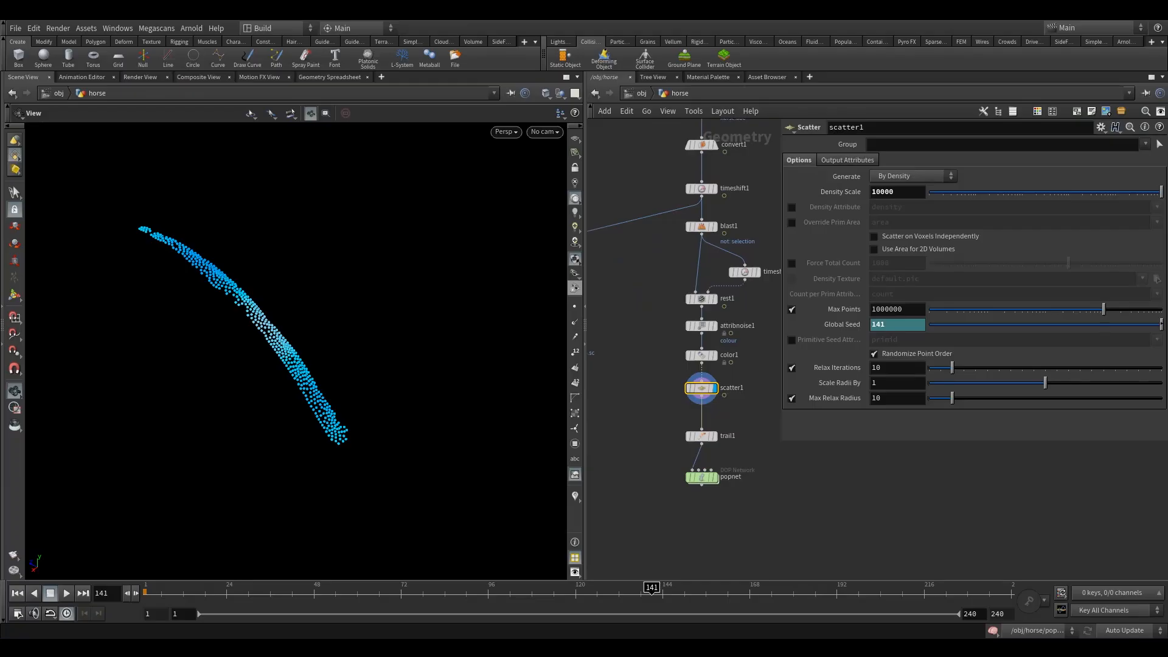
Display trail1 and examine its trailed points at frame 35.
{"action": "left_click", "coordinate": [699, 436]}
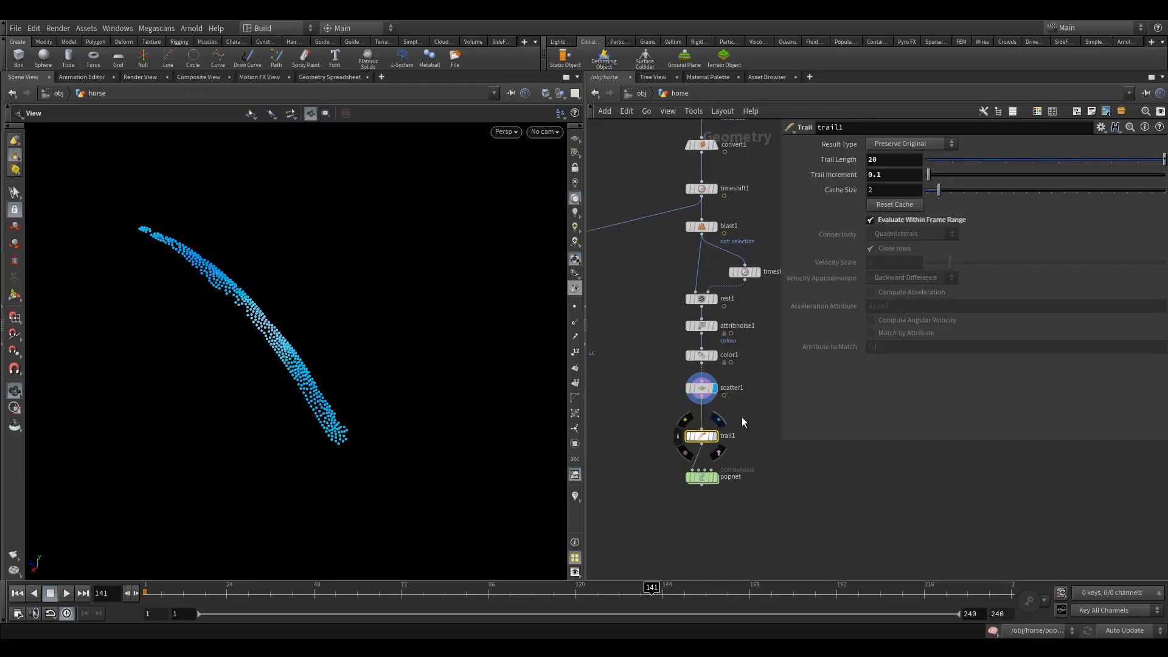
{"action": "left_click", "coordinate": [714, 435]}
{"action": "left_click_drag", "start_coordinate": [241, 600], "coordinate": [267, 597]}
{"action": "left_click_drag", "start_coordinate": [275, 295], "coordinate": [344, 316]}
{"action": "scroll", "coordinate": [760, 426], "scroll_direction": "up", "scroll_amount": 5}
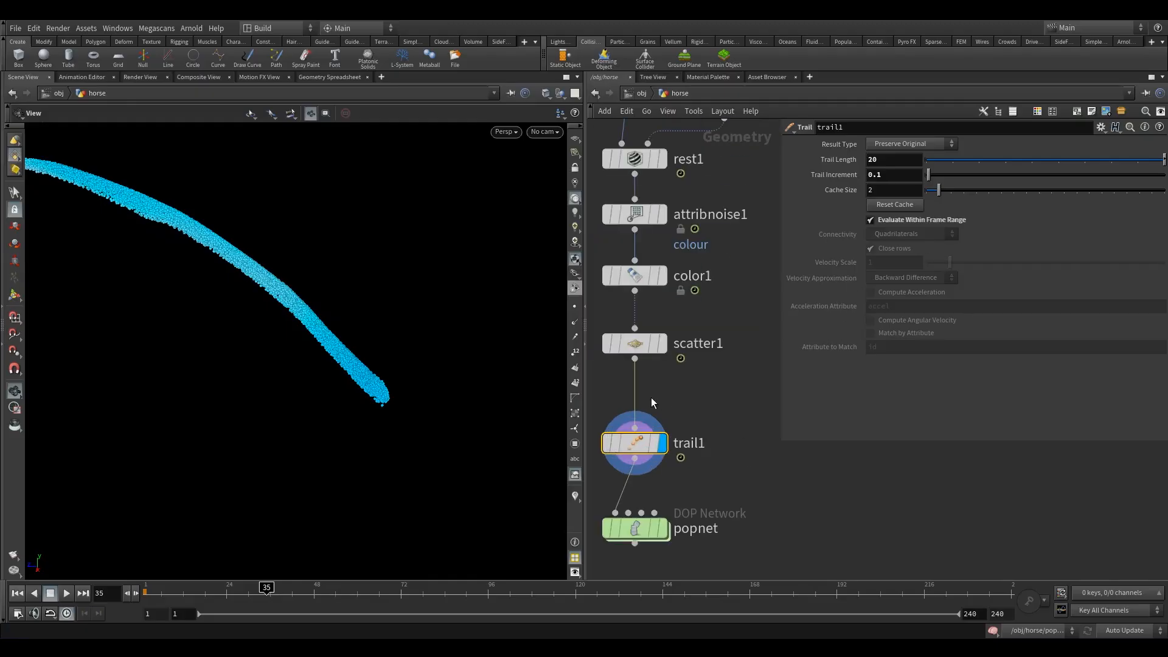
{"action": "middle_click_drag", "start_coordinate": [754, 456], "coordinate": [814, 392]}
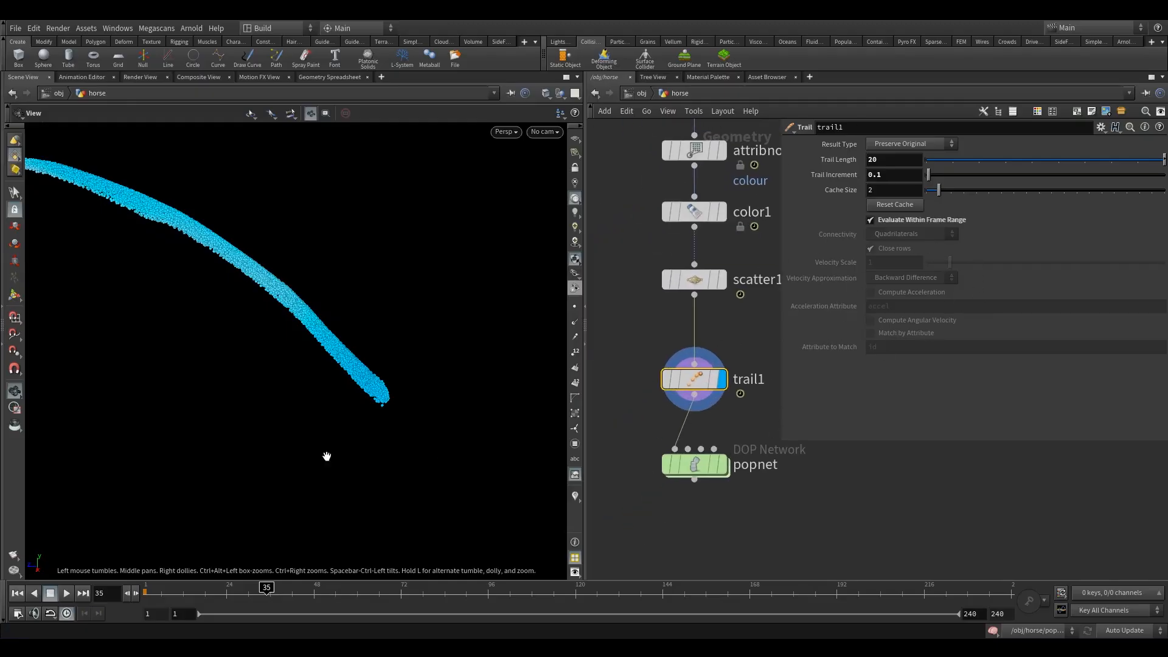
Return to frame 1, enter the popnet network and delete the popcolor1 node.
{"action": "left_click", "coordinate": [13, 595]}
{"action": "mouse_move", "coordinate": [694, 467]}
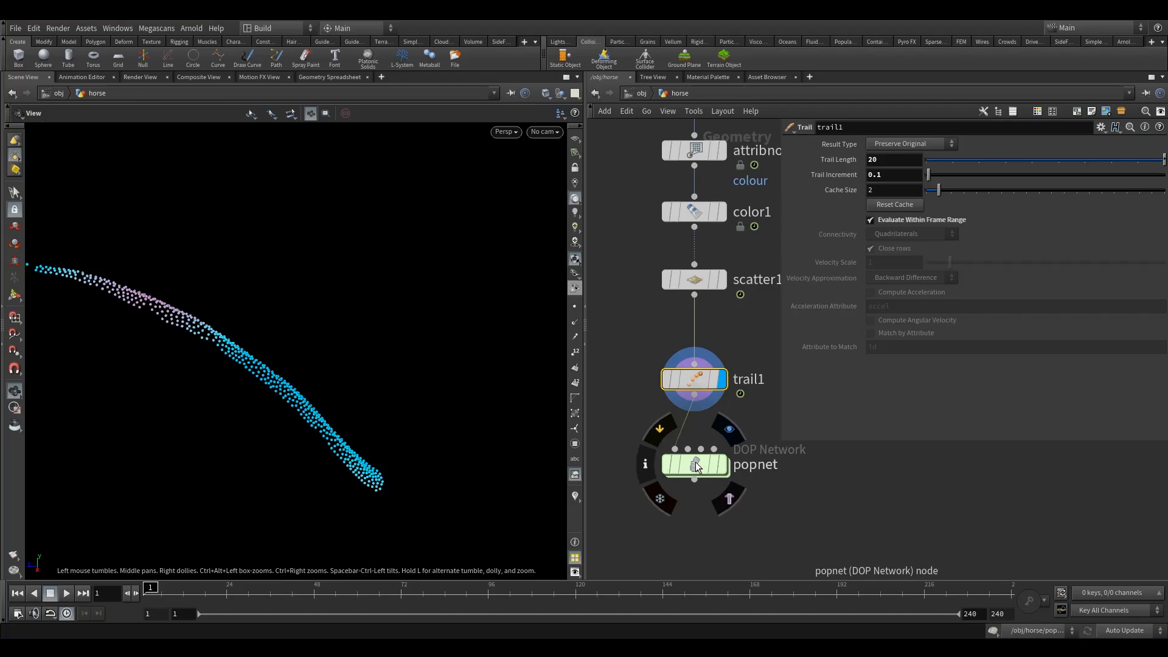
{"action": "double_click", "coordinate": [695, 464]}
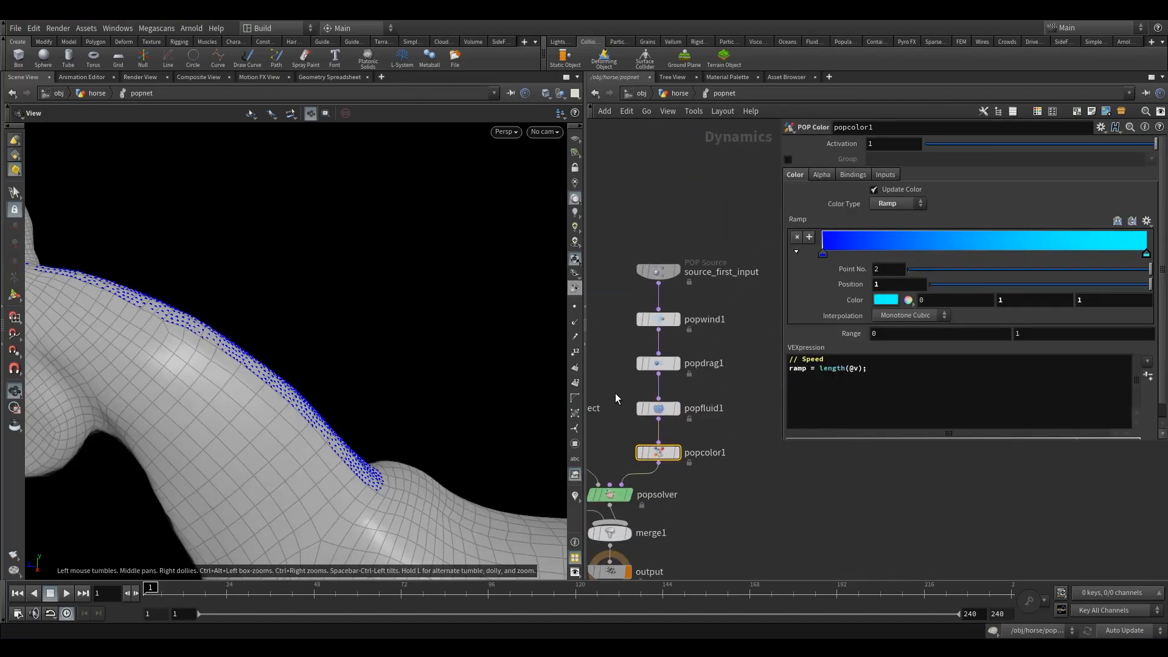
{"action": "left_click_drag", "start_coordinate": [585, 336], "coordinate": [402, 341]}
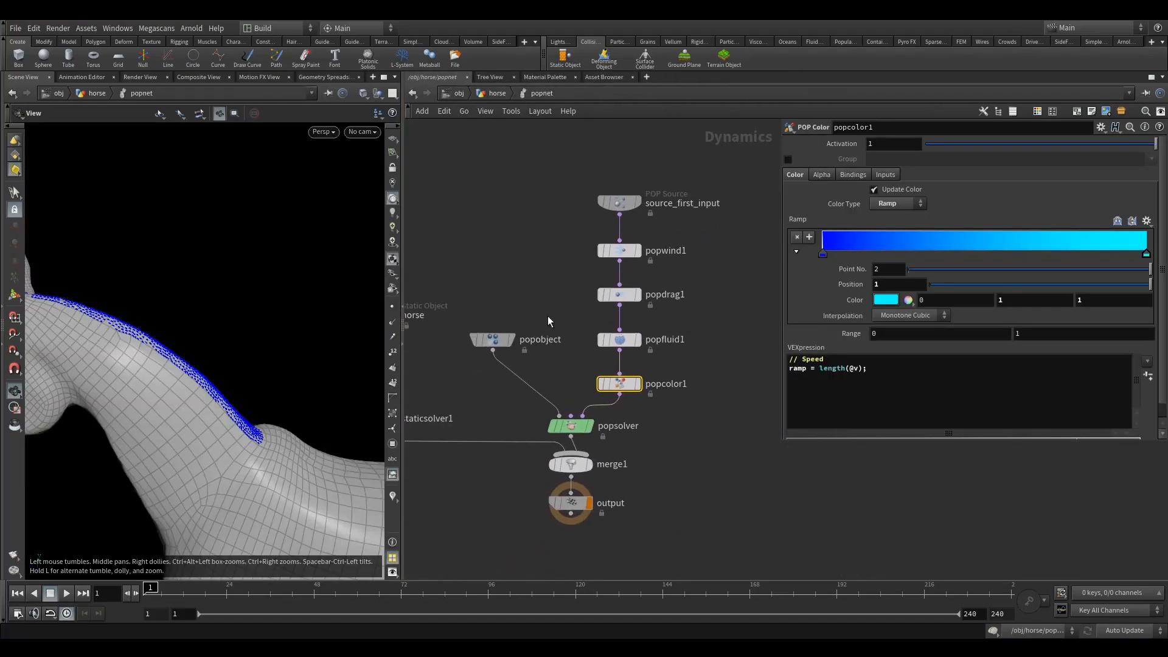
{"action": "mouse_move", "coordinate": [611, 389]}
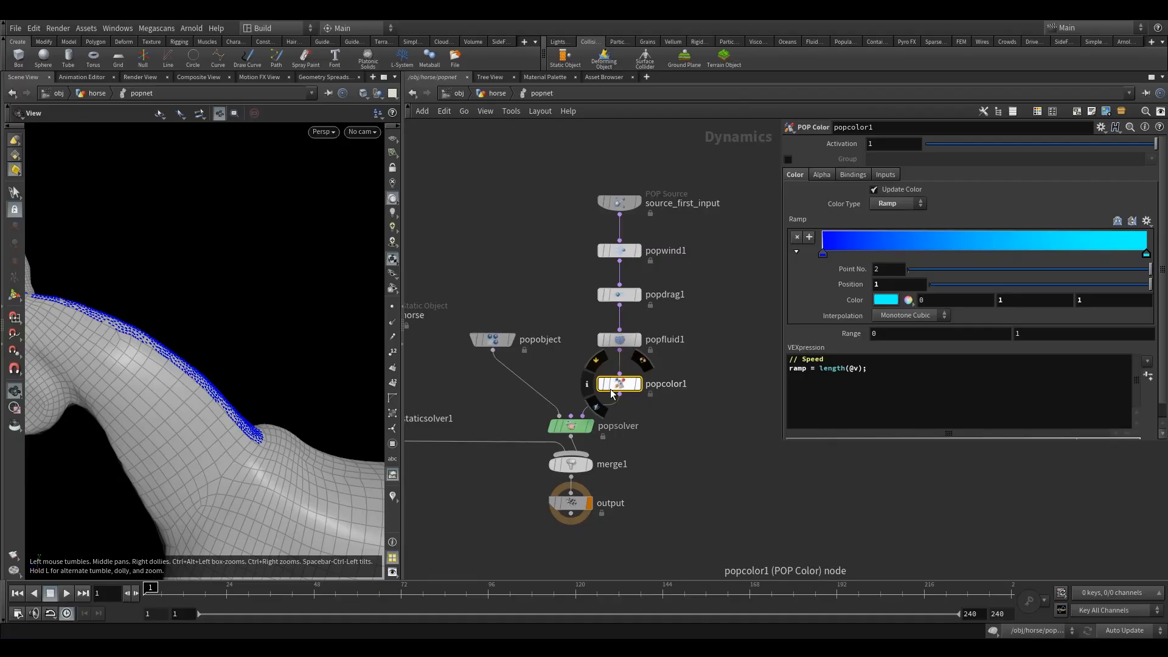
{"action": "key", "text": "Delete"}
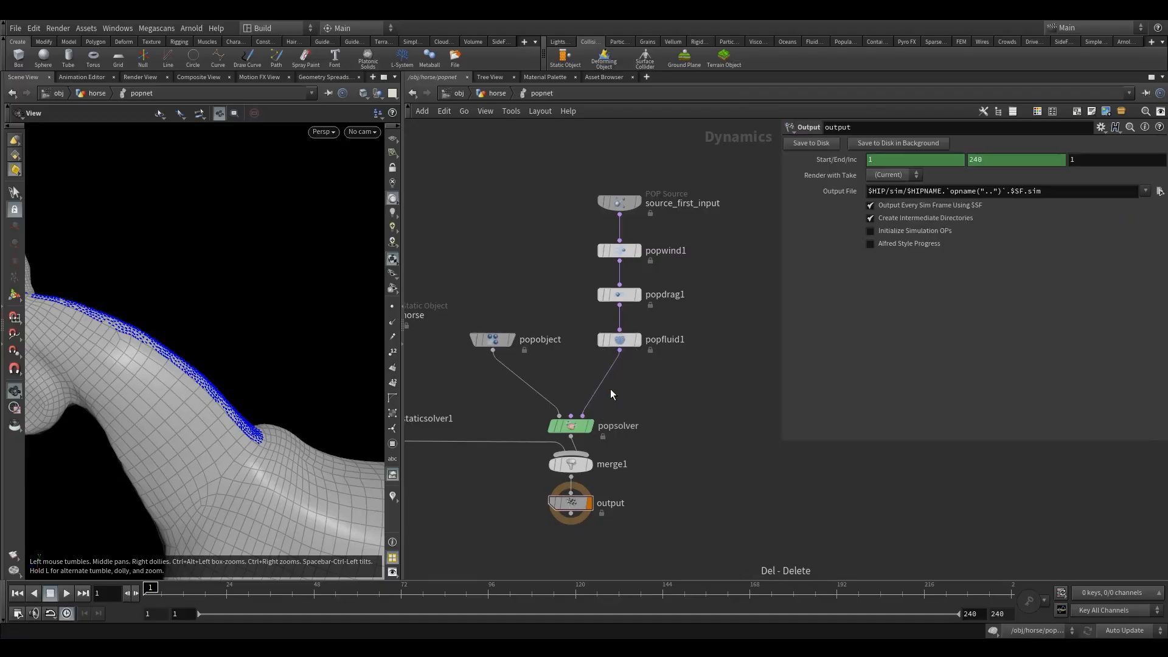
Go back to the horse network, display popnet and play the simulation up to frame 17.
{"action": "left_click", "coordinate": [496, 93]}
{"action": "left_click", "coordinate": [630, 465]}
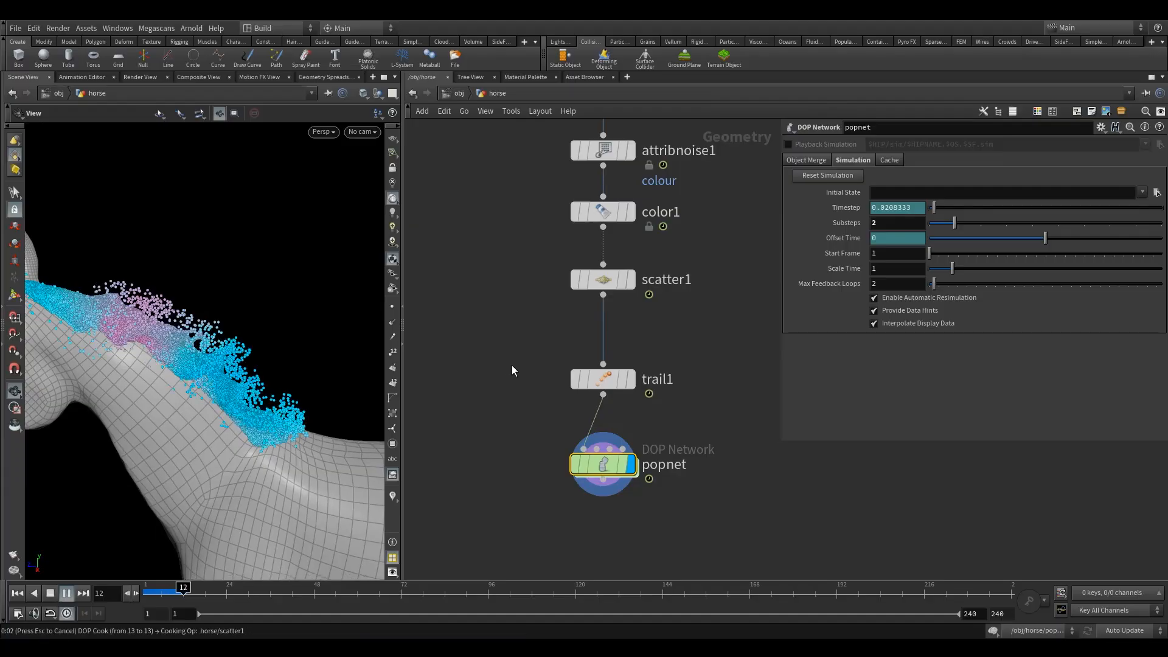
{"action": "left_click", "coordinate": [51, 593]}
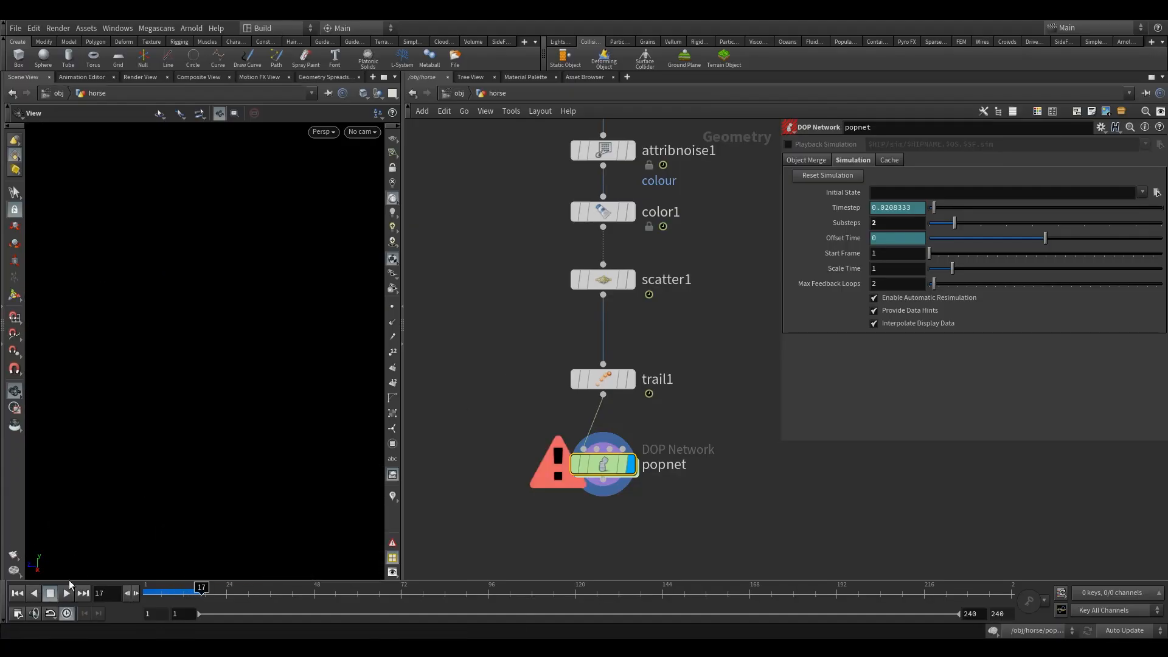
Step back to frame 16 and inspect the simulated particles' colours up close and from farther away.
{"action": "left_click", "coordinate": [127, 593]}
{"action": "mouse_move", "coordinate": [164, 383]}
{"action": "left_mouse_down"}
{"action": "mouse_move", "coordinate": [164, 341]}
{"action": "mouse_move", "coordinate": [143, 381]}
{"action": "left_mouse_up"}
{"action": "right_click_drag", "start_coordinate": [144, 381], "coordinate": [268, 306]}
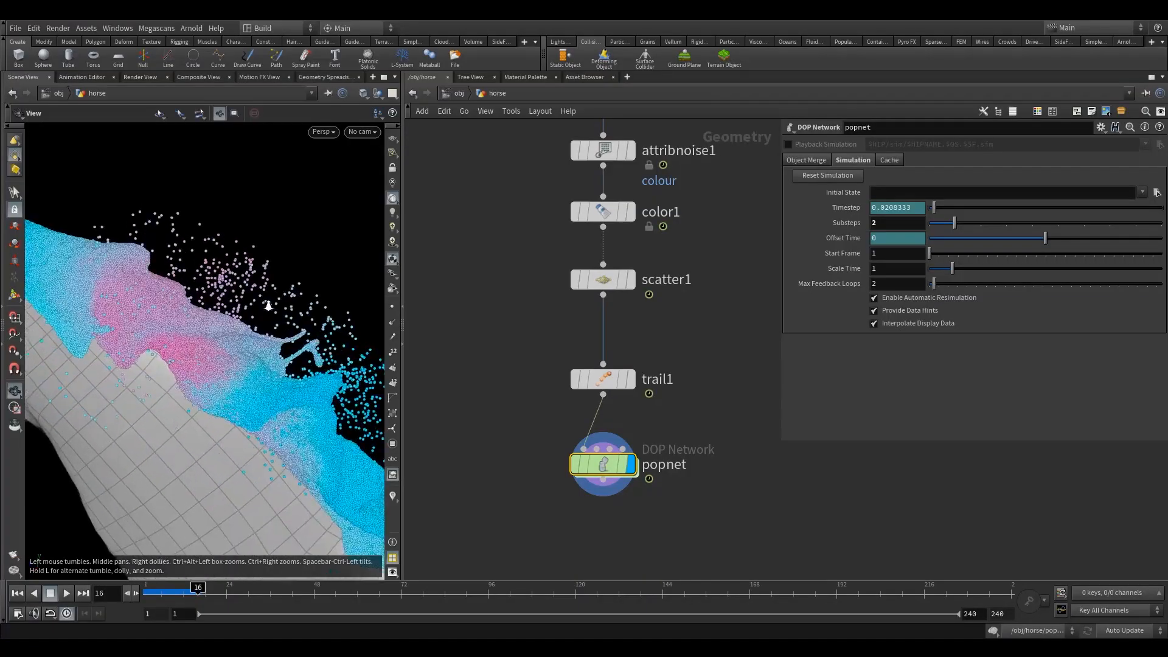
{"action": "middle_click_drag", "start_coordinate": [268, 306], "coordinate": [159, 351]}
{"action": "right_click_drag", "start_coordinate": [264, 333], "coordinate": [208, 333]}
{"action": "right_click_drag", "start_coordinate": [304, 372], "coordinate": [217, 391]}
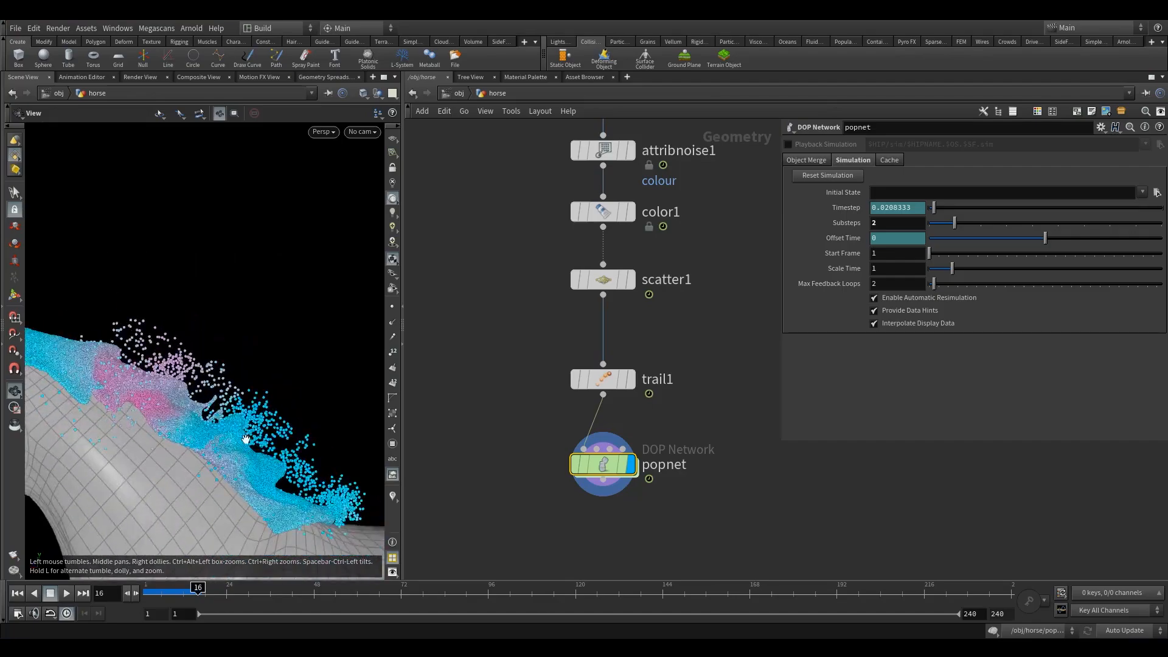